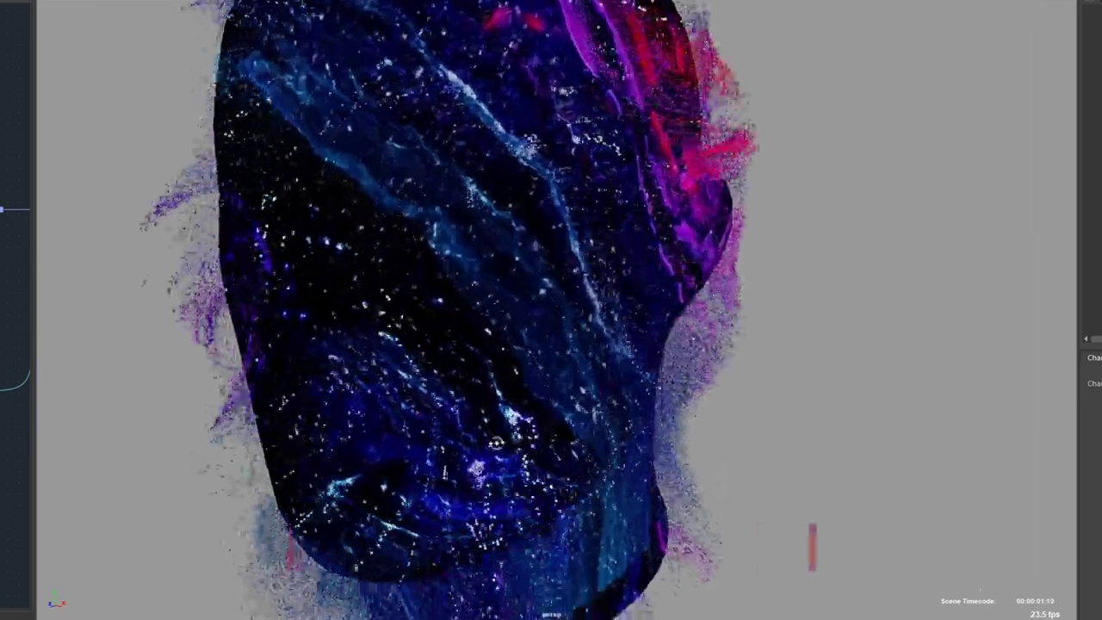
alt+middle_drag(749, 267, 515, 428)
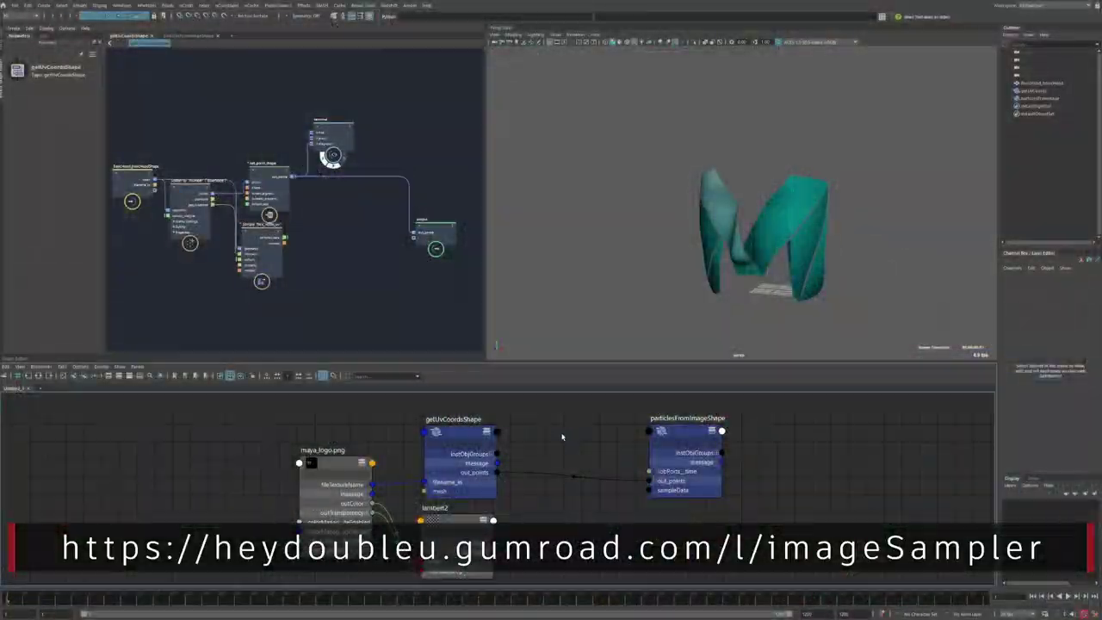
Add an imageSampler node to the node editor and place it between getUvCoordsShape and particlesFromImageShape.
key(Tab)
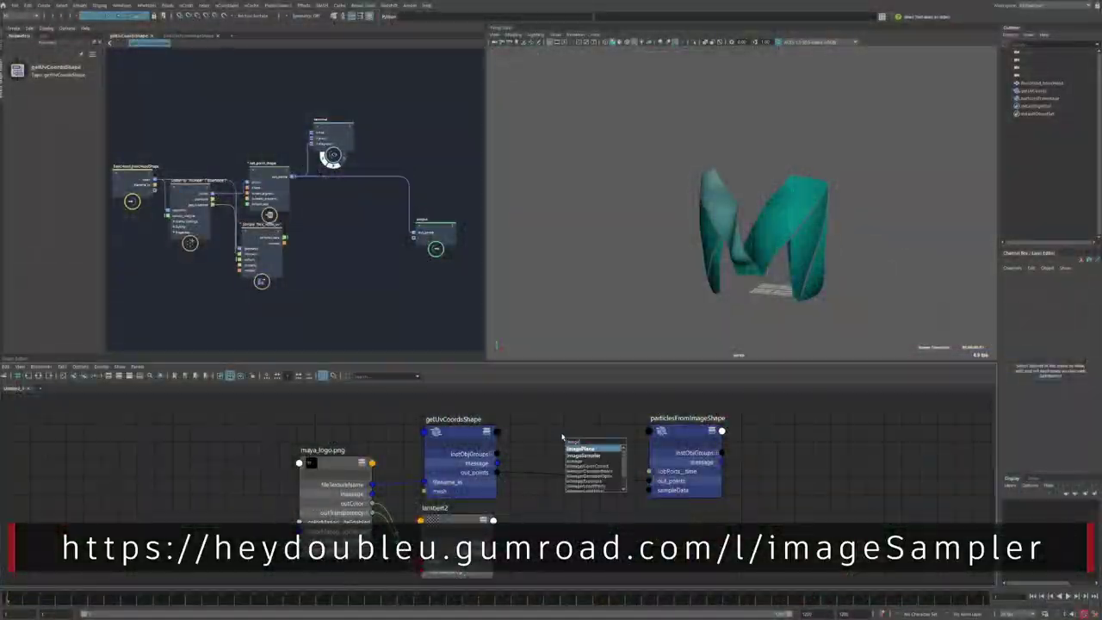
text(image)
key(Down)
key(Return)
drag(577, 464, 552, 452)
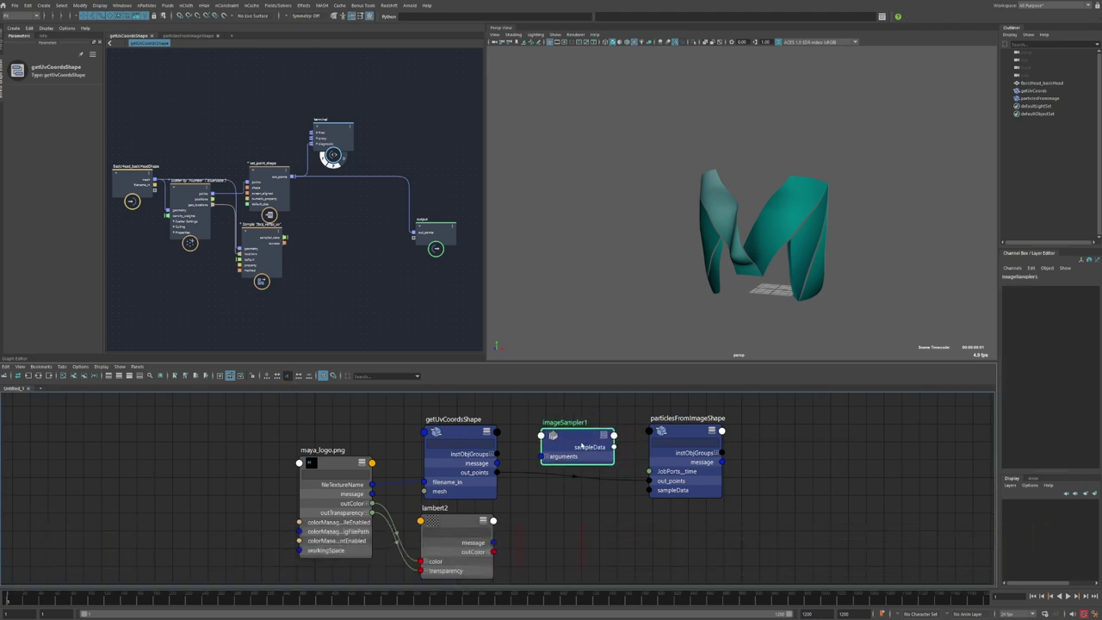
Add an imageSampler_arguments compound to the getUvCoordsShape Bifrost graph.
click(459, 433)
click(680, 435)
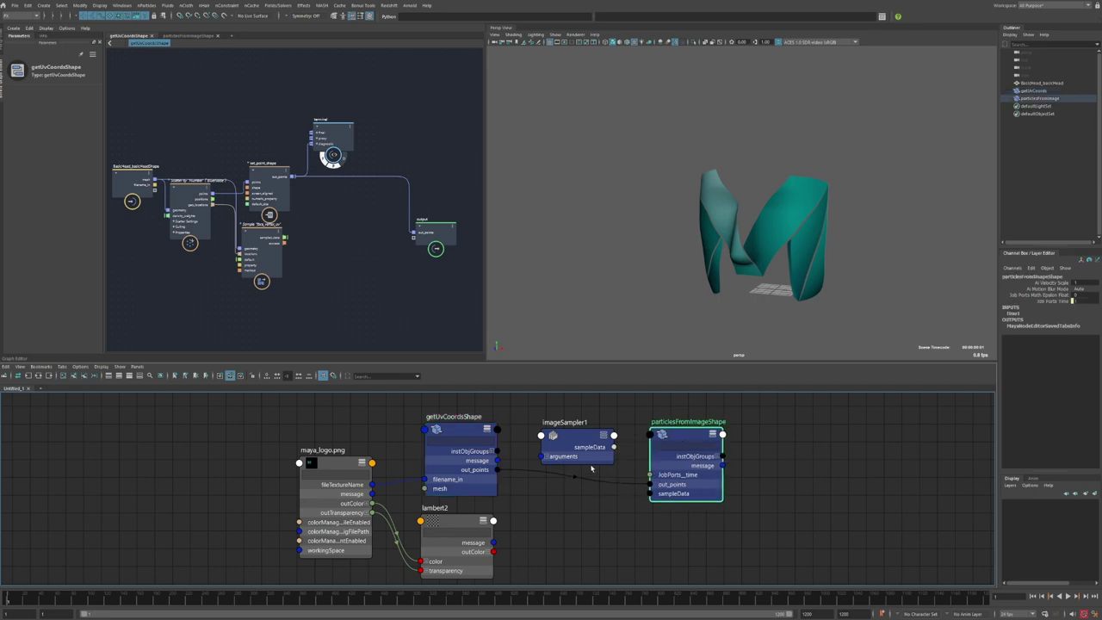
click(462, 434)
mouse_move(332, 293)
alt+middle_down()
mouse_move(344, 285)
mouse_move(310, 283)
mouse_move(339, 301)
alt+middle_up()
key(Tab)
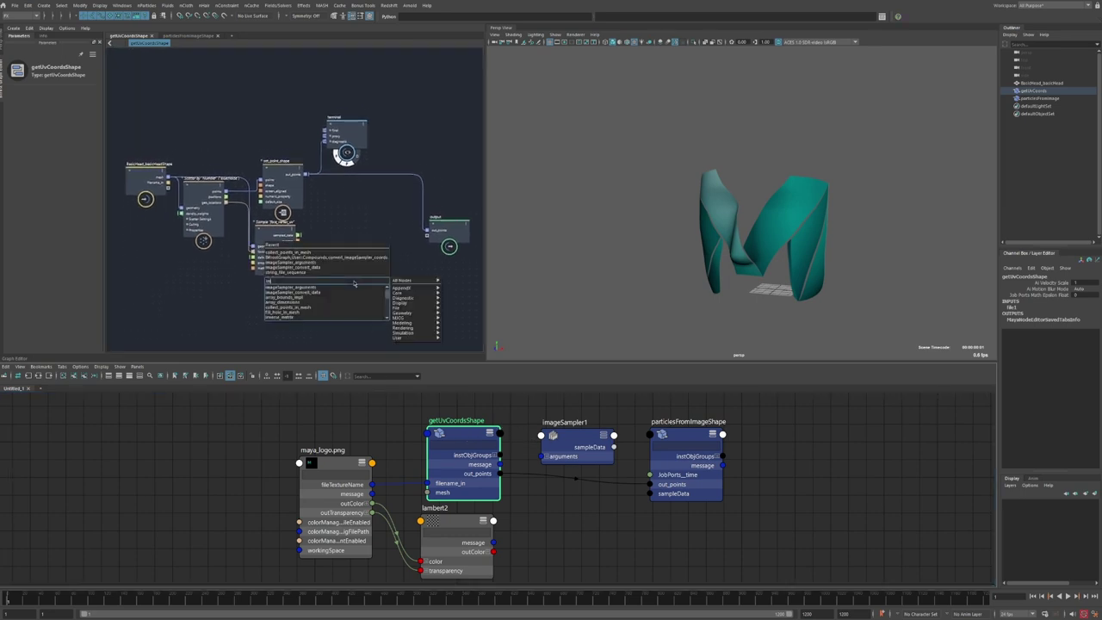
text(ima)
key(Down)
key(Return)
Position the imageSampler_arguments node between the Sample face_vertex_uv node and the graph output.
scroll(365, 312, up, 1)
scroll(366, 313, up, 3)
drag(356, 298, 363, 226)
scroll(359, 227, up, 2)
click(338, 228)
click(339, 229)
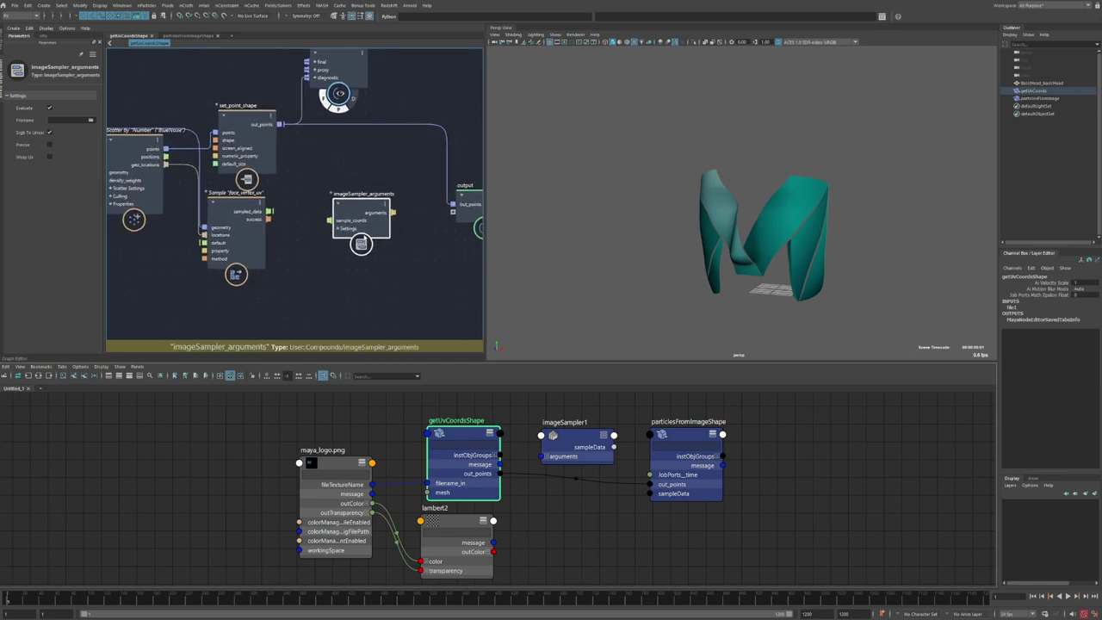
alt+middle_drag(403, 226, 369, 227)
drag(358, 213, 392, 220)
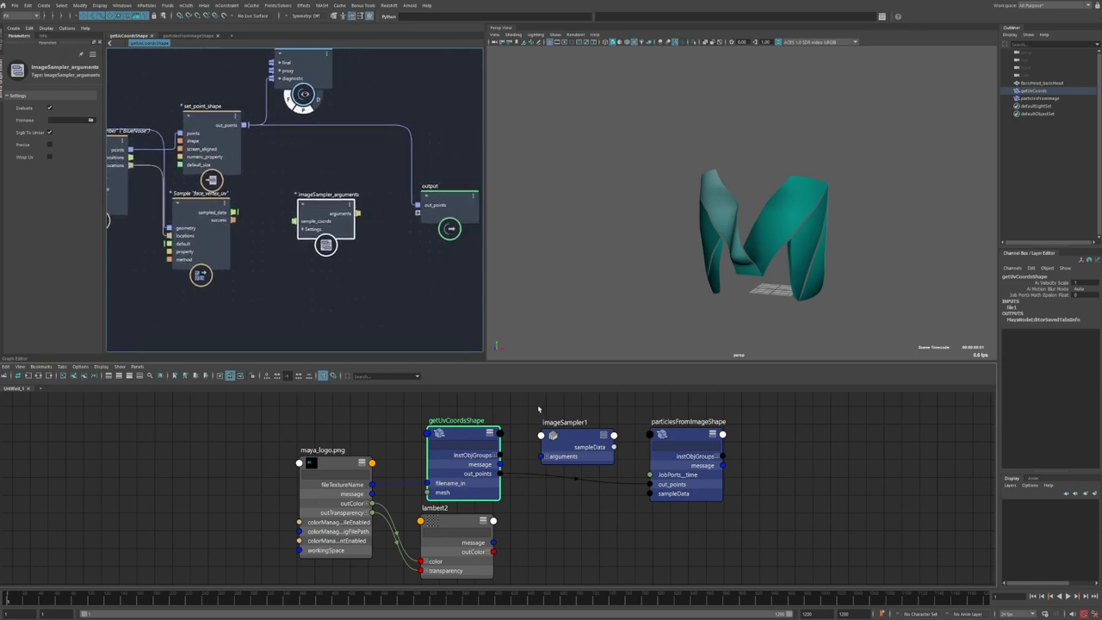
Expand the Settings ports of the imageSampler_arguments node to expose its filename input.
drag(559, 437, 557, 425)
alt+middle_drag(271, 259, 303, 243)
scroll(341, 268, up, 2)
drag(320, 222, 342, 241)
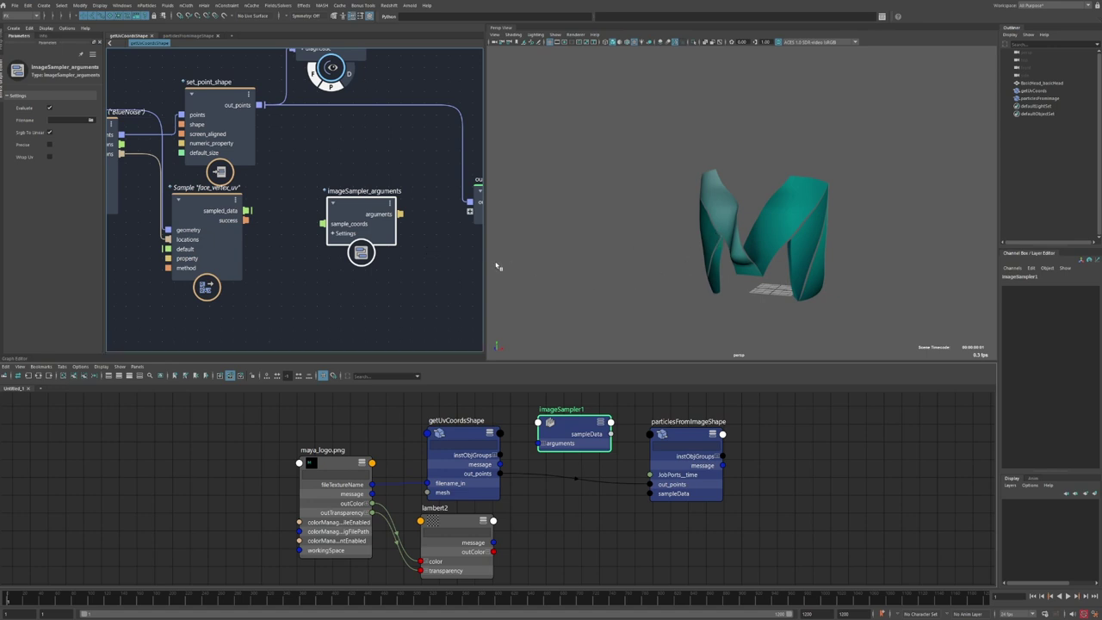
click(333, 234)
alt+middle_drag(327, 254, 359, 234)
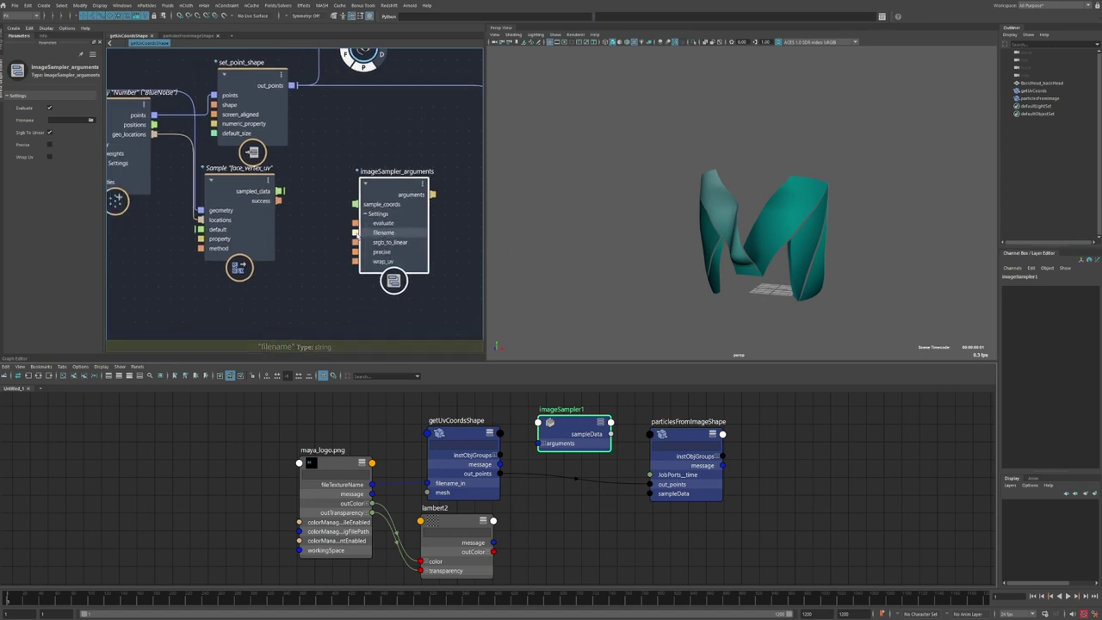
mouse_move(355, 233)
mouse_down()
mouse_move(323, 231)
mouse_move(373, 226)
mouse_up()
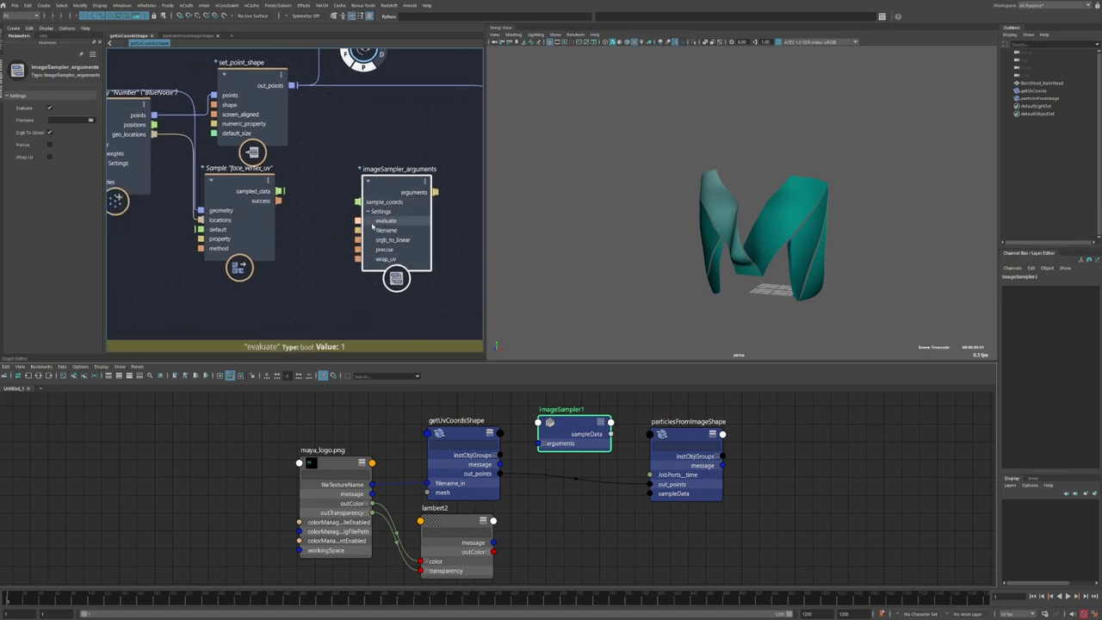
Connect filename_in from the BasicHead_basicHeadShape input node to the filename port of imageSampler_arguments.
alt+middle_drag(321, 239, 341, 237)
alt+right_drag(341, 238, 316, 235)
drag(389, 254, 393, 249)
alt+middle_drag(269, 249, 324, 261)
alt+right_drag(324, 261, 305, 270)
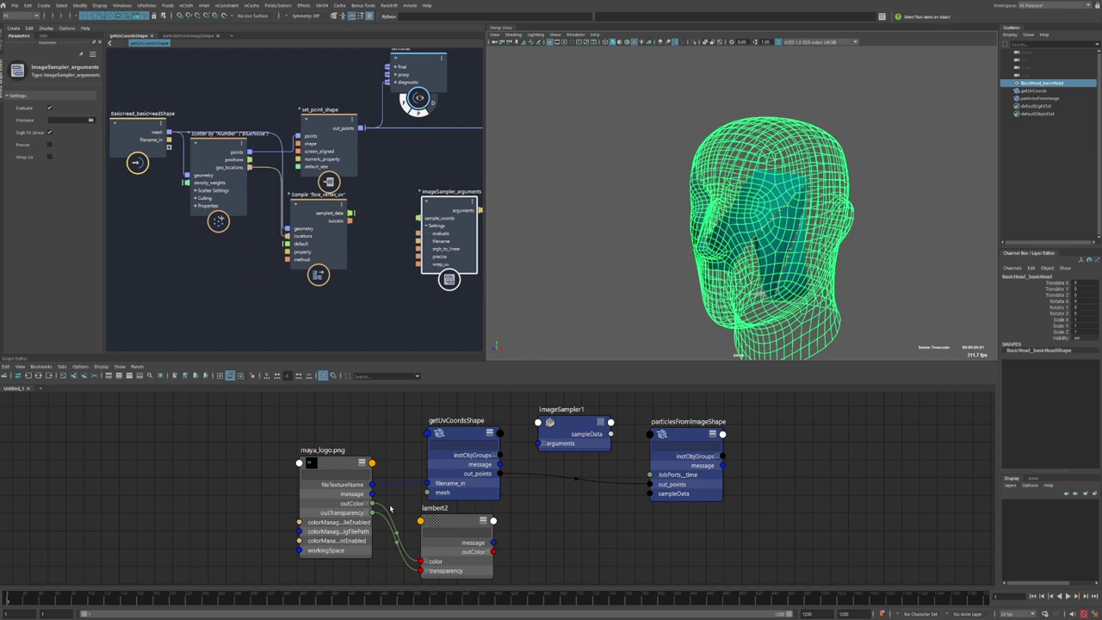
drag(335, 462, 335, 468)
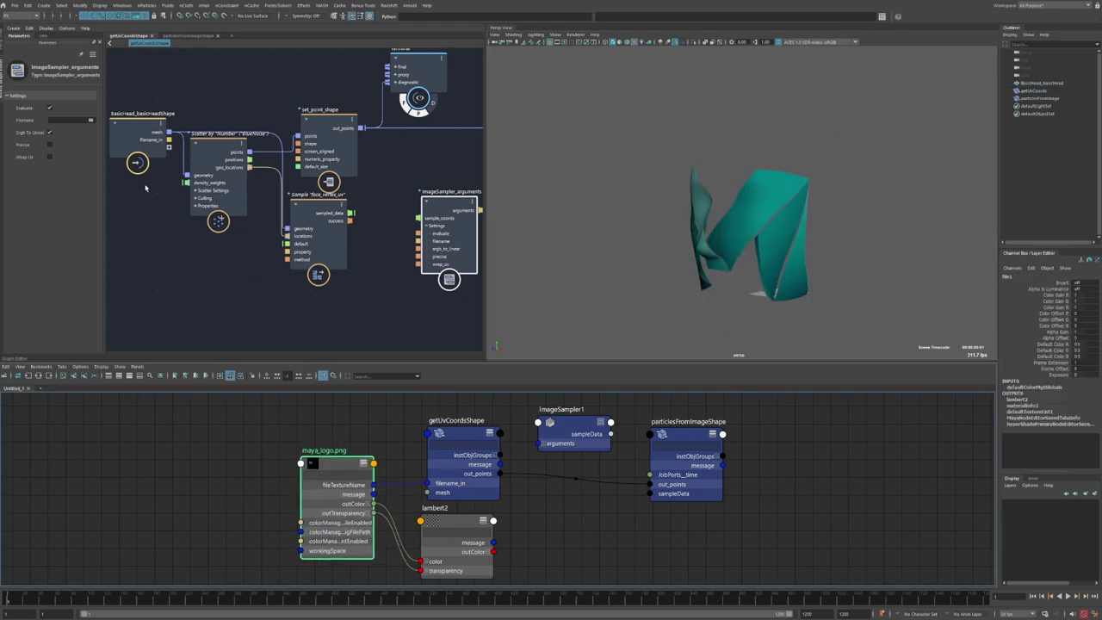
alt+middle_drag(145, 186, 124, 200)
drag(149, 153, 397, 257)
alt+middle_drag(354, 263, 321, 267)
drag(391, 273, 392, 236)
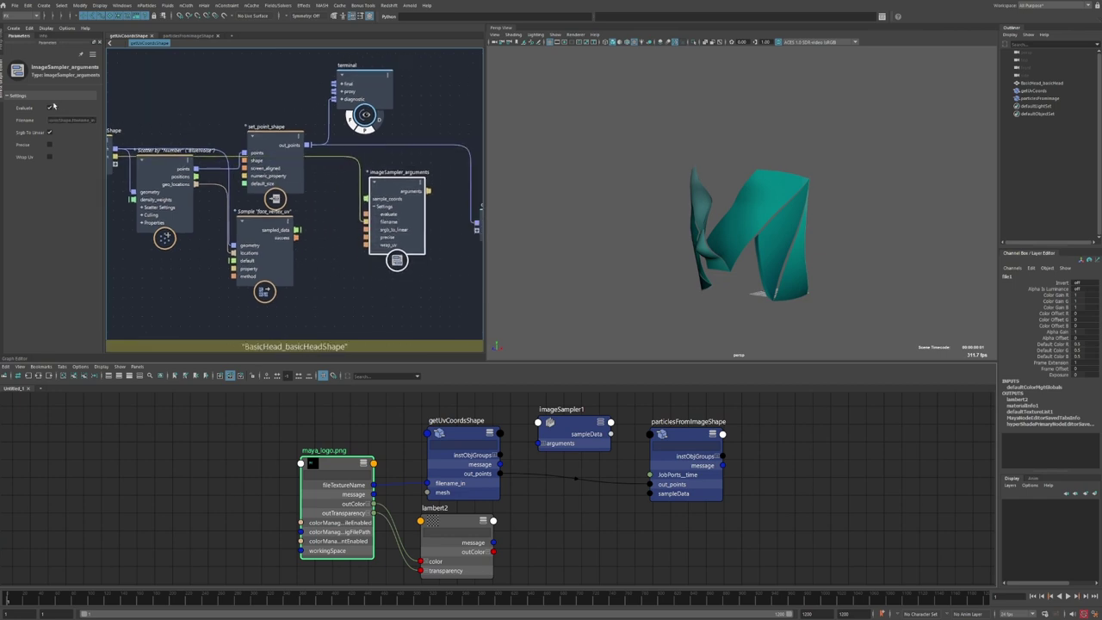
Examine the Evaluate and sRGB To Linear settings of imageSampler_arguments and the logo projected on the head mesh.
click(50, 109)
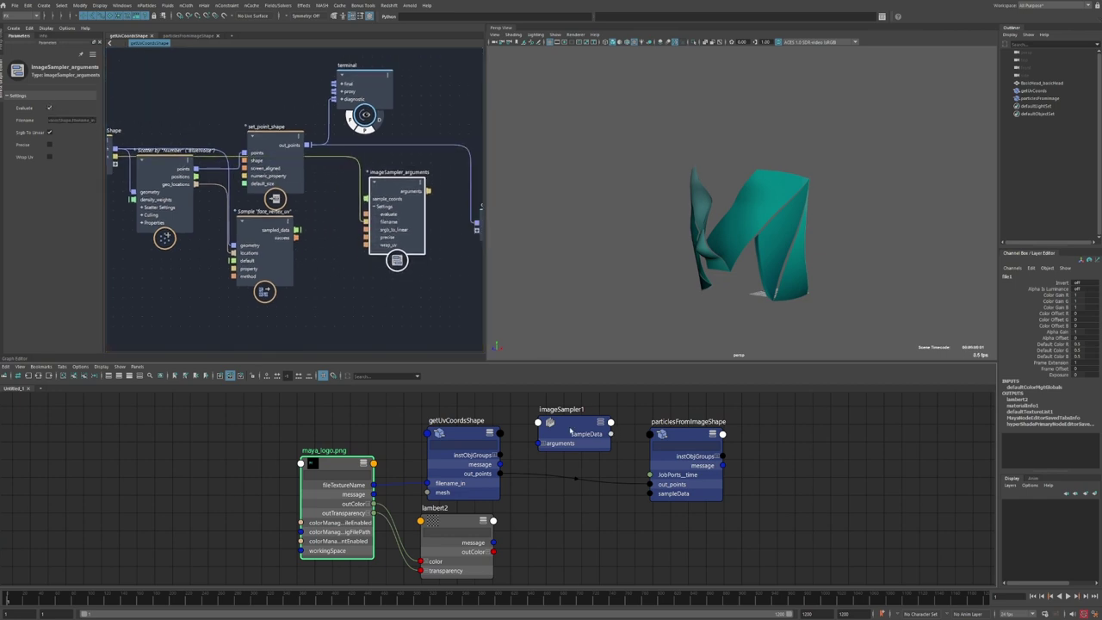
drag(570, 431, 577, 420)
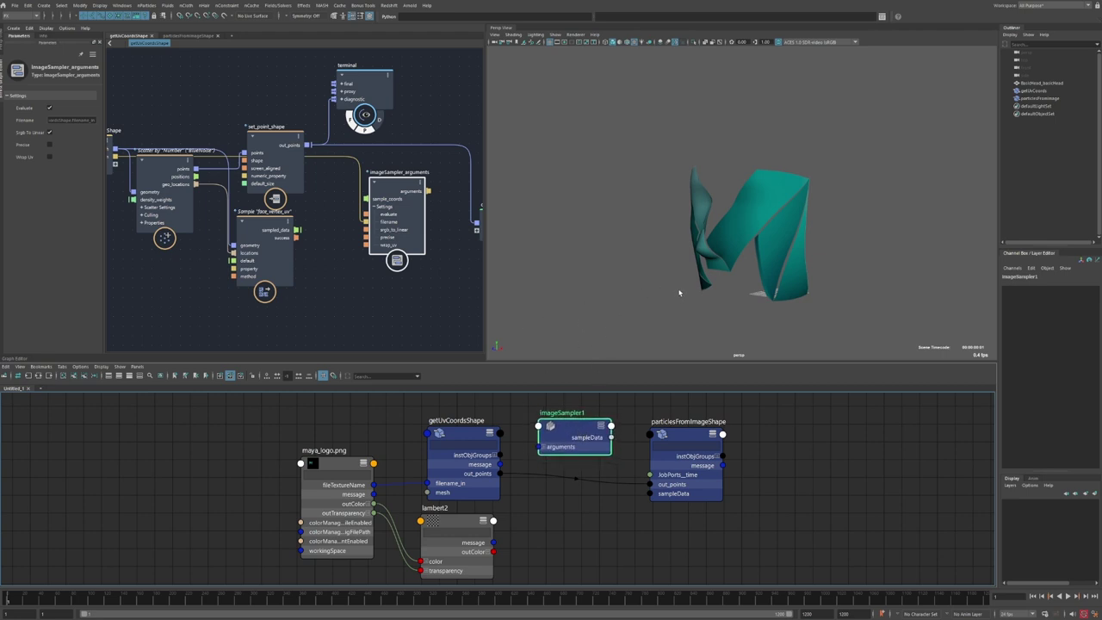
drag(685, 435, 681, 432)
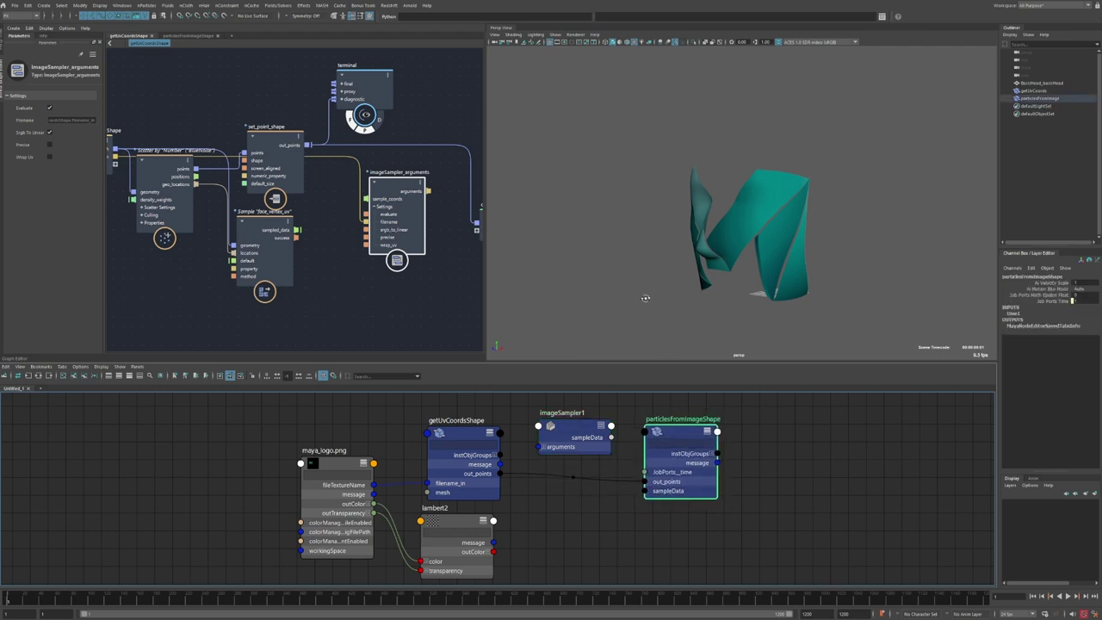
alt+drag(646, 298, 638, 312)
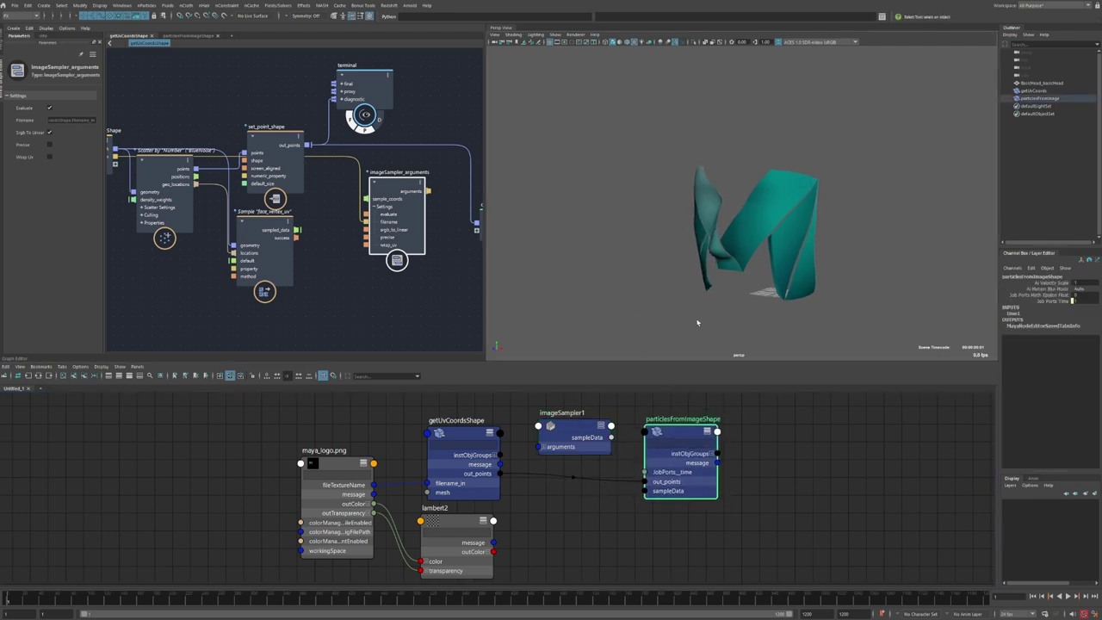
mouse_move(575, 433)
mouse_down()
mouse_move(563, 433)
mouse_move(585, 434)
mouse_up()
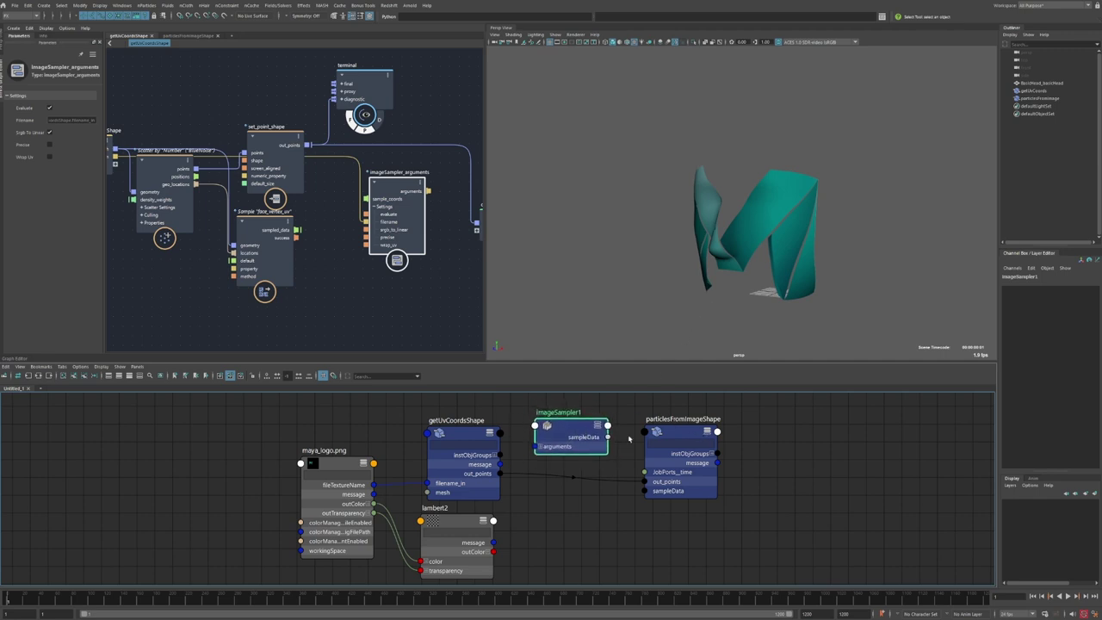
drag(667, 433, 666, 429)
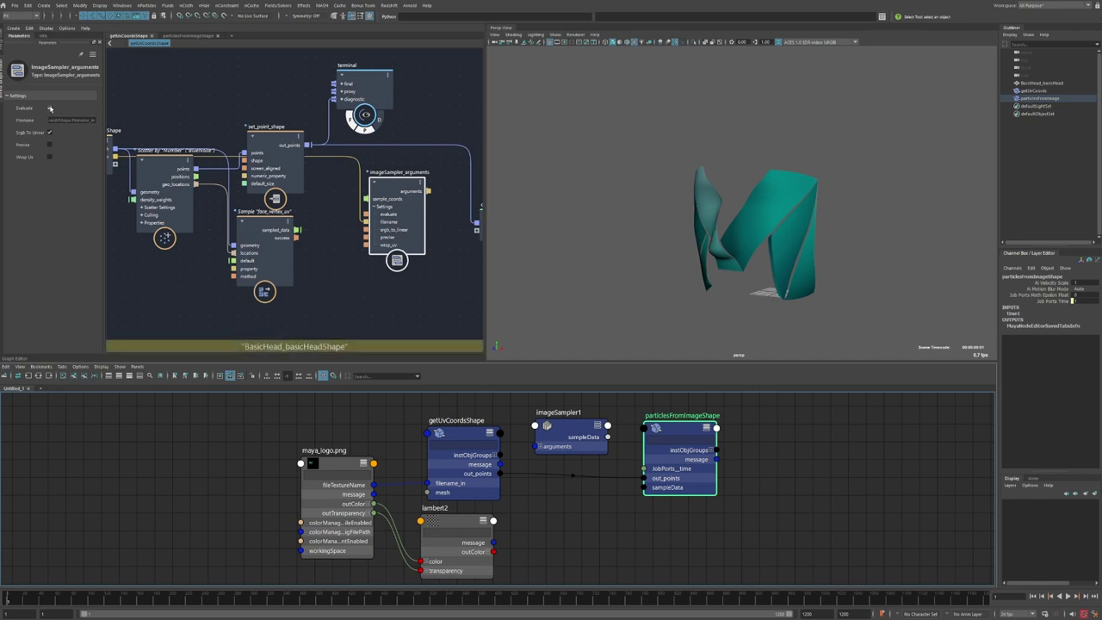
click(50, 109)
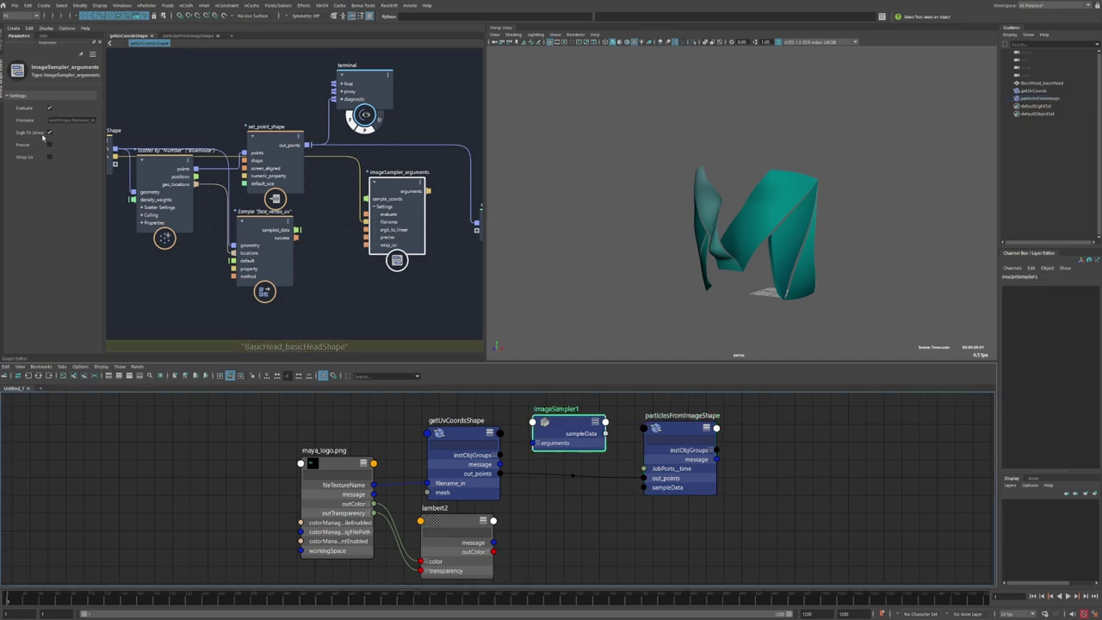
click(50, 133)
alt+drag(594, 226, 631, 232)
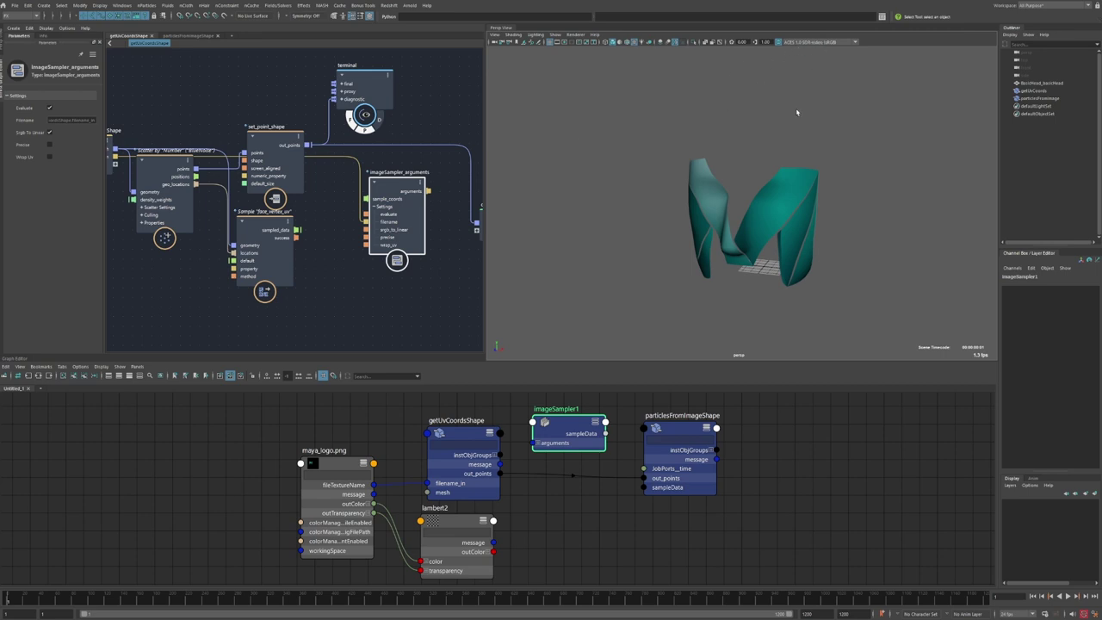
alt+middle_drag(420, 162, 397, 164)
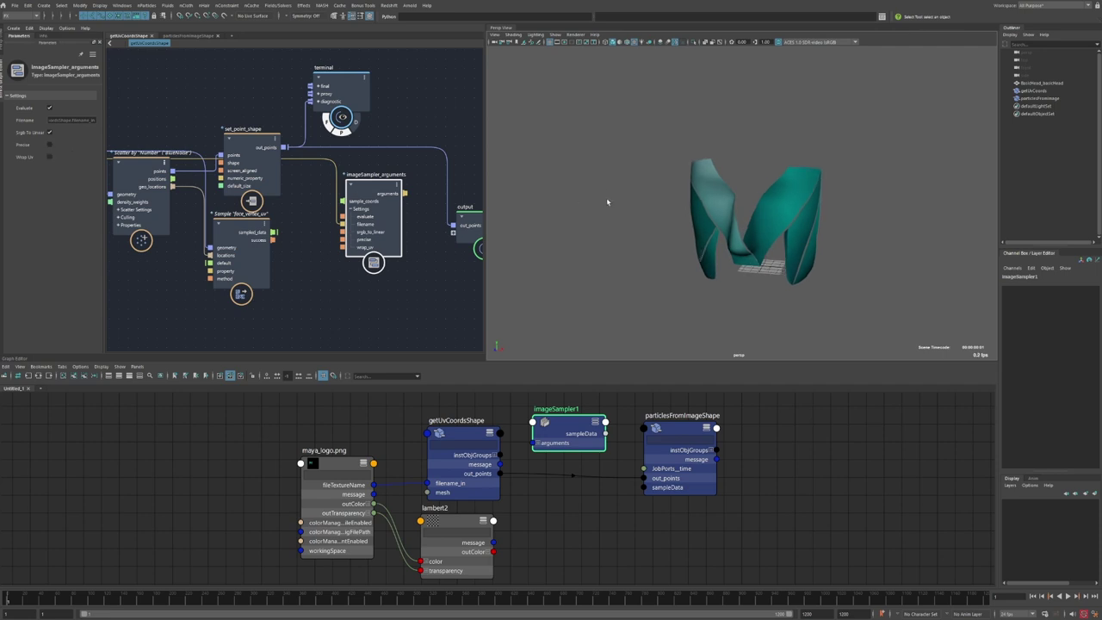
alt+drag(608, 199, 617, 201)
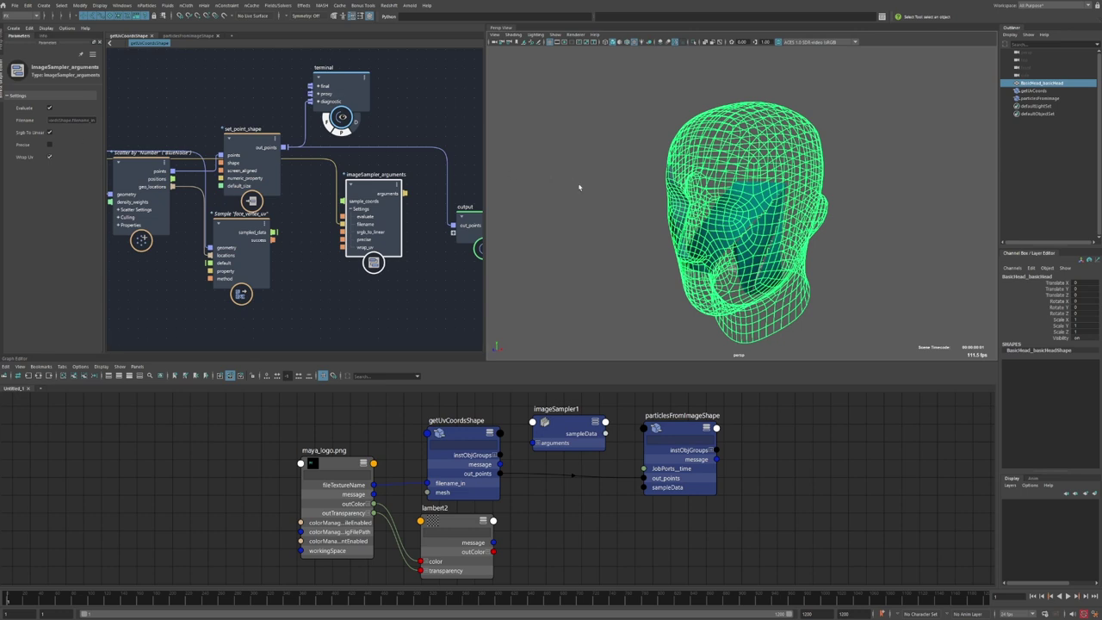
alt+drag(580, 187, 587, 191)
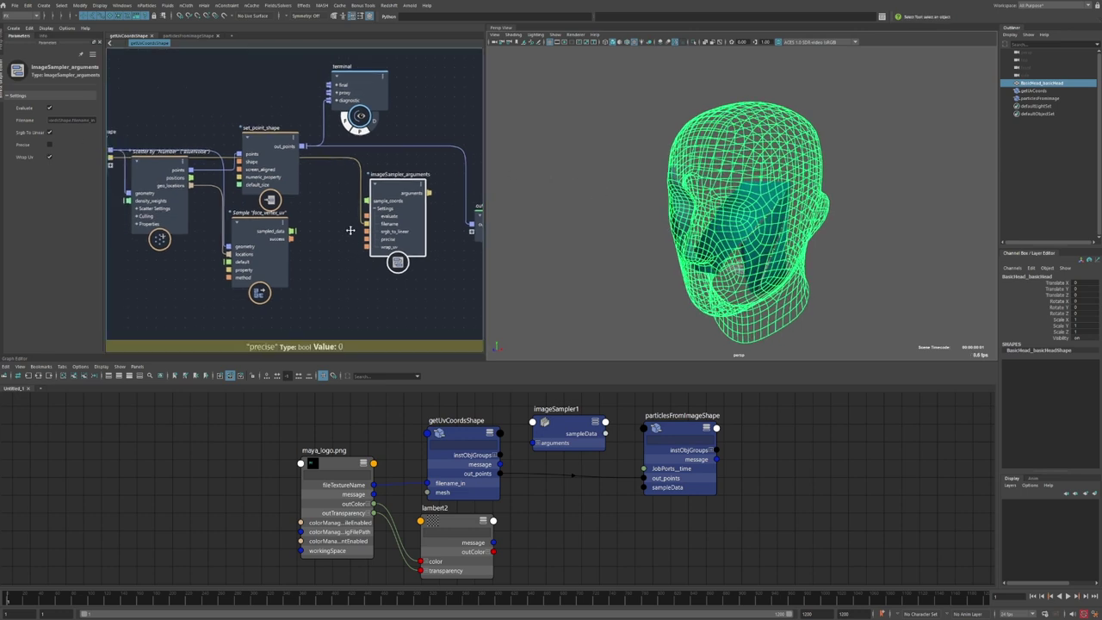
Examine the Sample face_vertex_uv and scatter node settings, along with the points scattered over the head.
alt+middle_drag(350, 231, 367, 232)
drag(274, 234, 279, 235)
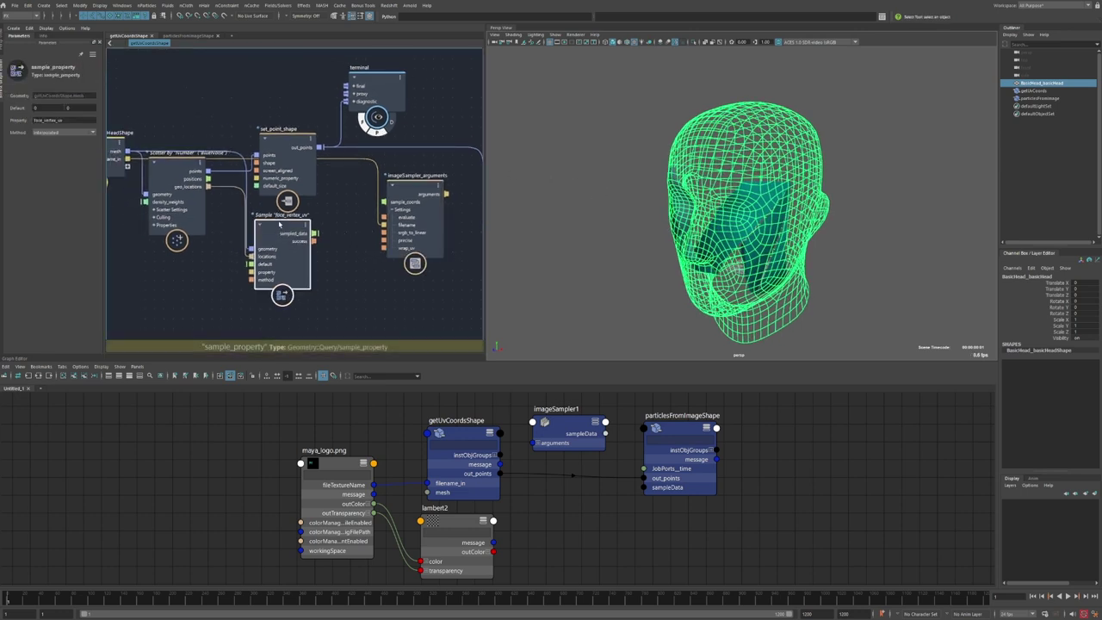
alt+middle_drag(181, 215, 265, 219)
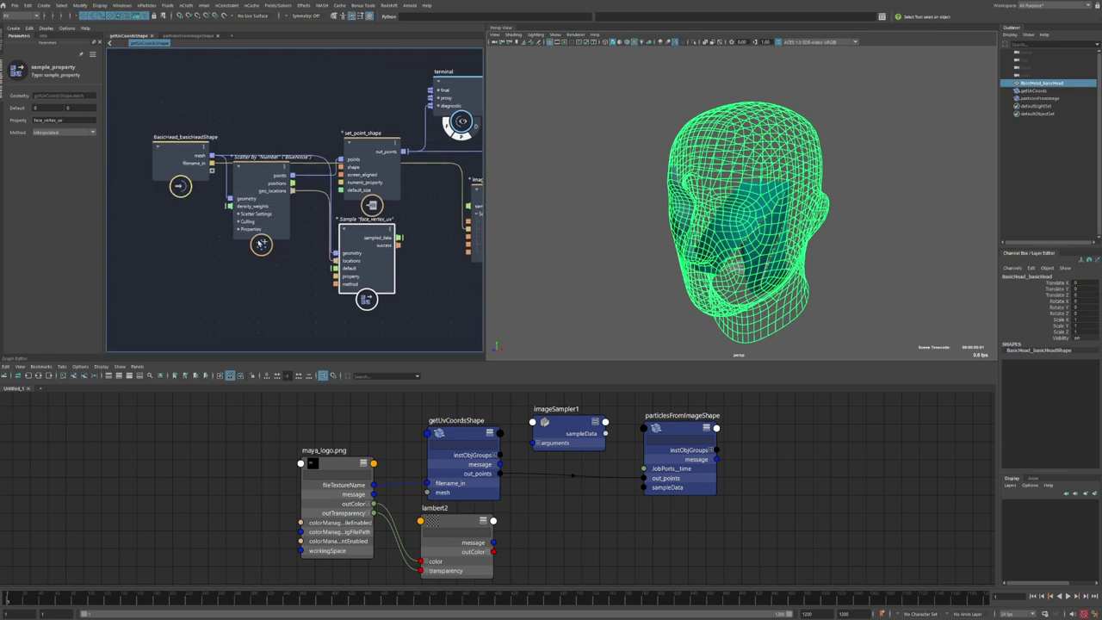
click(258, 209)
alt+middle_drag(364, 148, 328, 146)
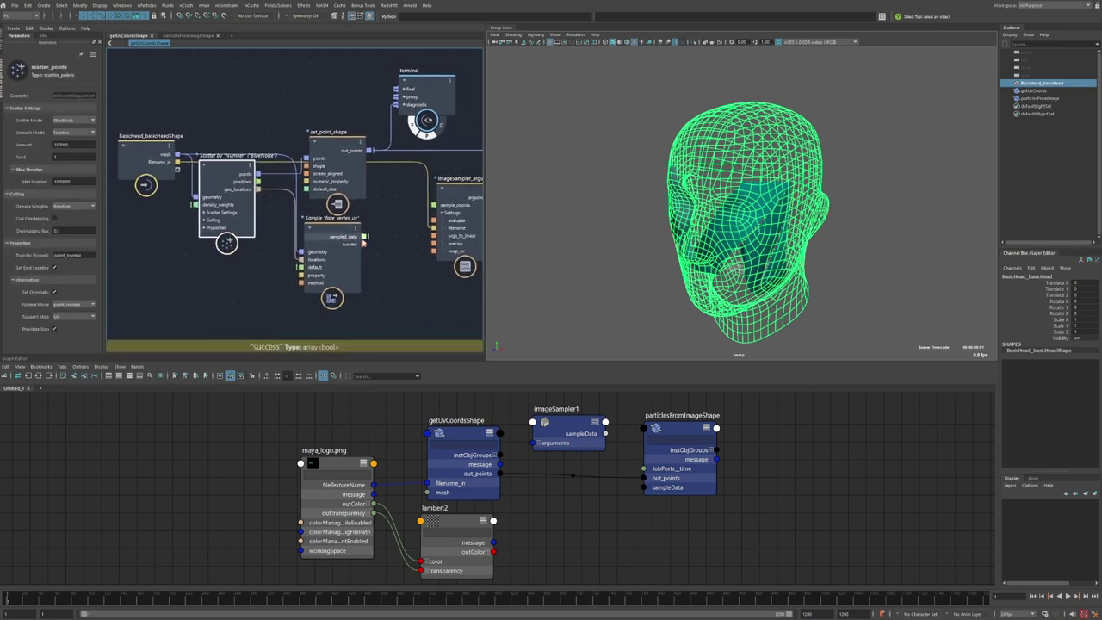
alt+middle_drag(418, 216, 377, 215)
alt+middle_drag(256, 217, 270, 218)
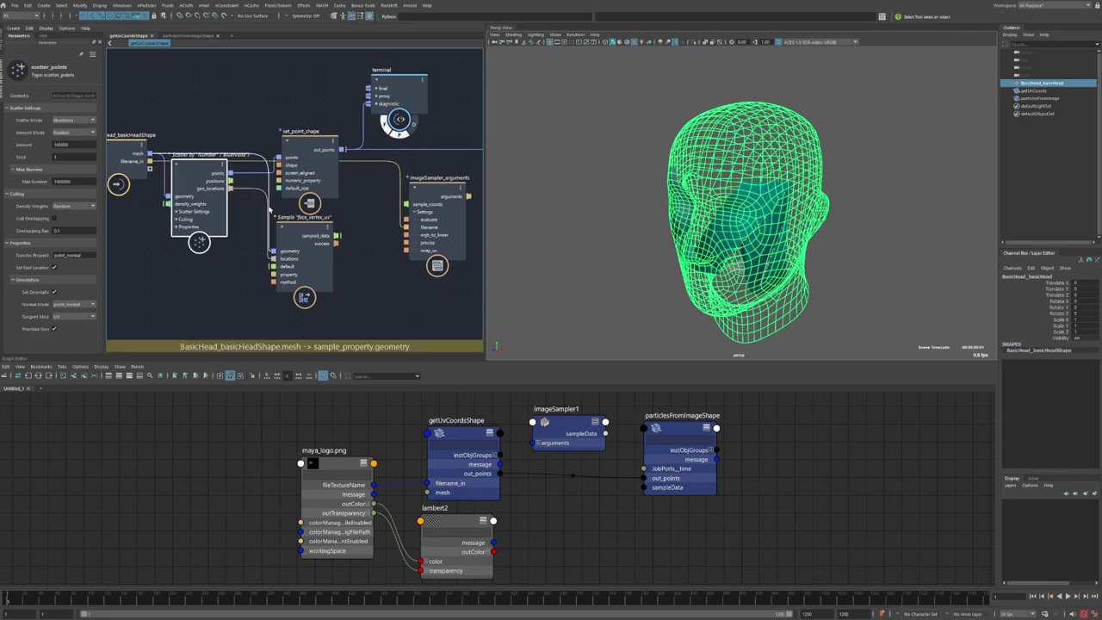
click(536, 151)
alt+middle_drag(590, 155, 629, 170)
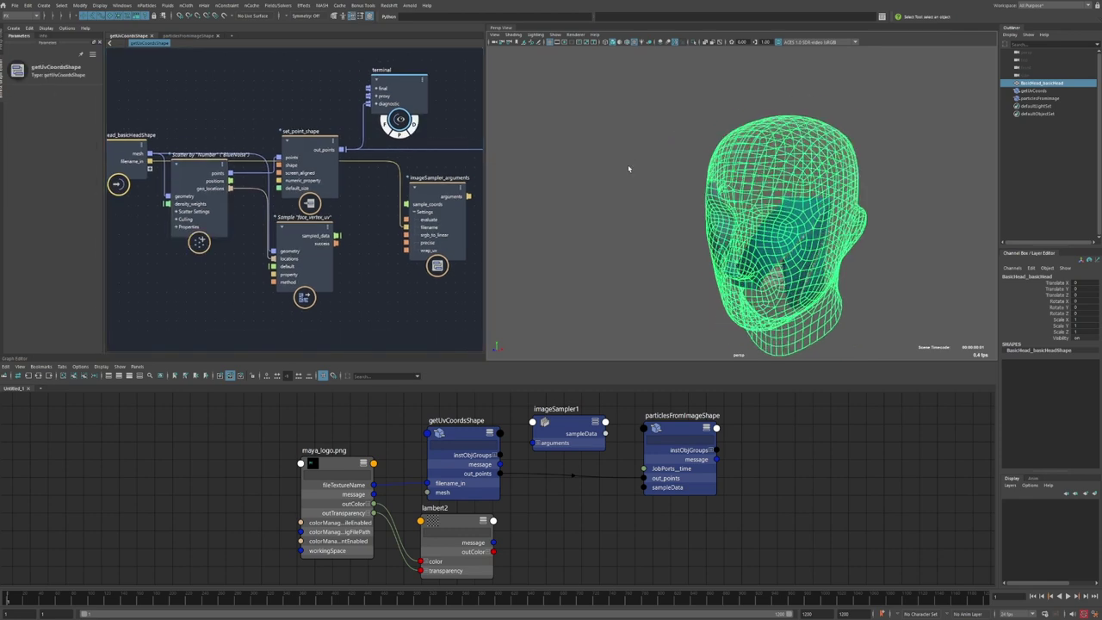
alt+right_drag(629, 170, 696, 212)
alt+middle_drag(696, 212, 674, 230)
alt+right_drag(674, 230, 774, 275)
Connect sampled_data from the Sample face_vertex_uv node to sample_coords on imageSampler_arguments, and disable Wrap UV.
alt+middle_drag(298, 242, 274, 226)
click(274, 225)
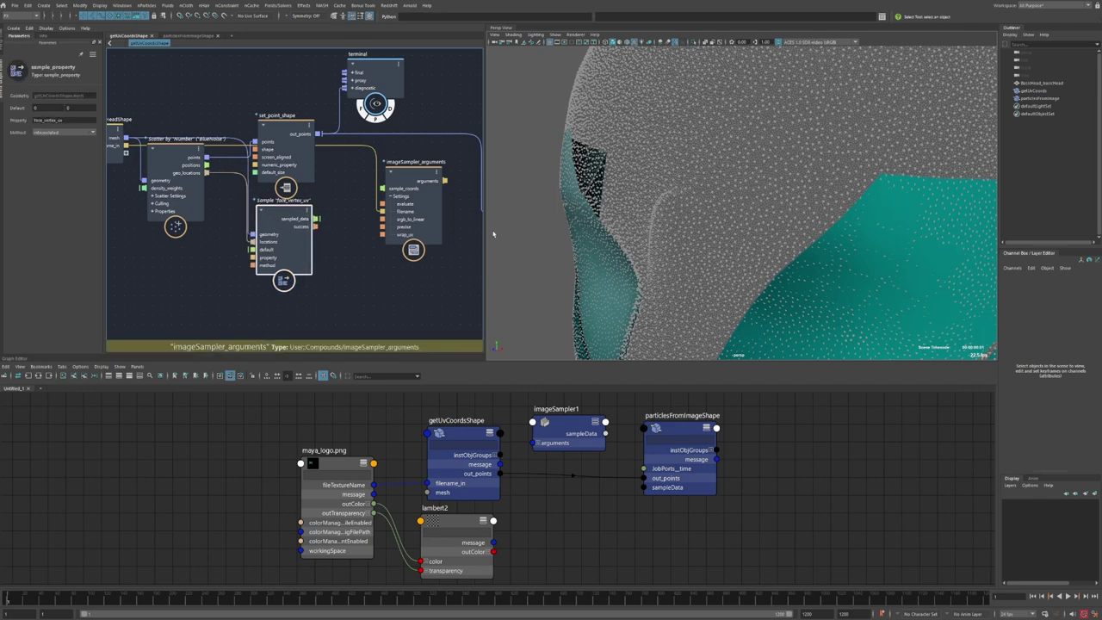
drag(317, 223, 409, 247)
alt+middle_drag(412, 226, 391, 225)
alt+right_drag(742, 225, 684, 223)
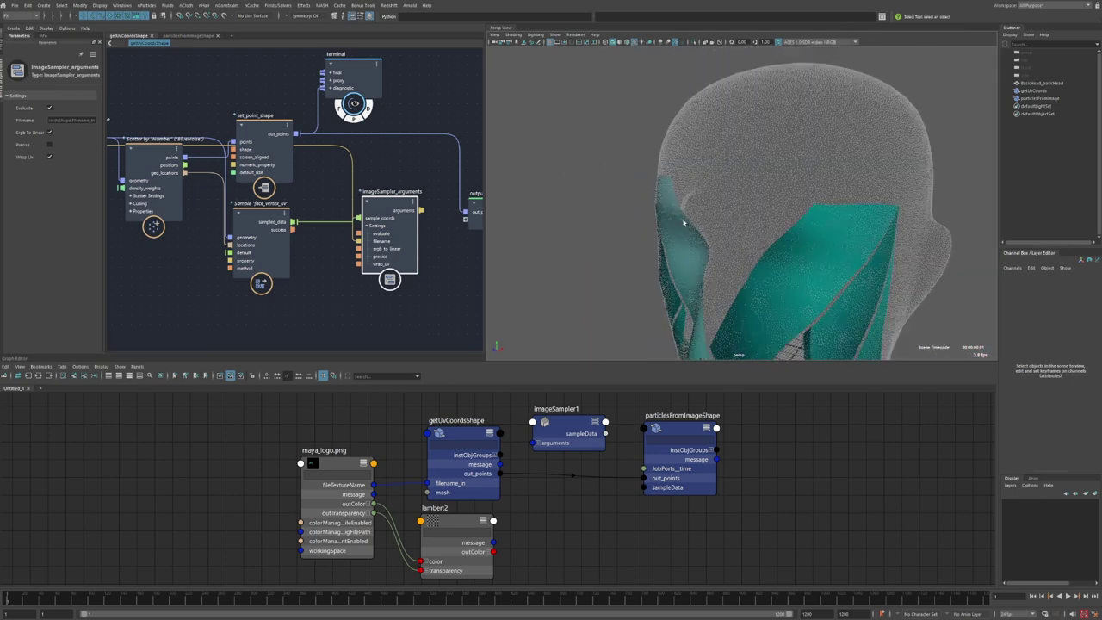
alt+middle_drag(279, 268, 228, 263)
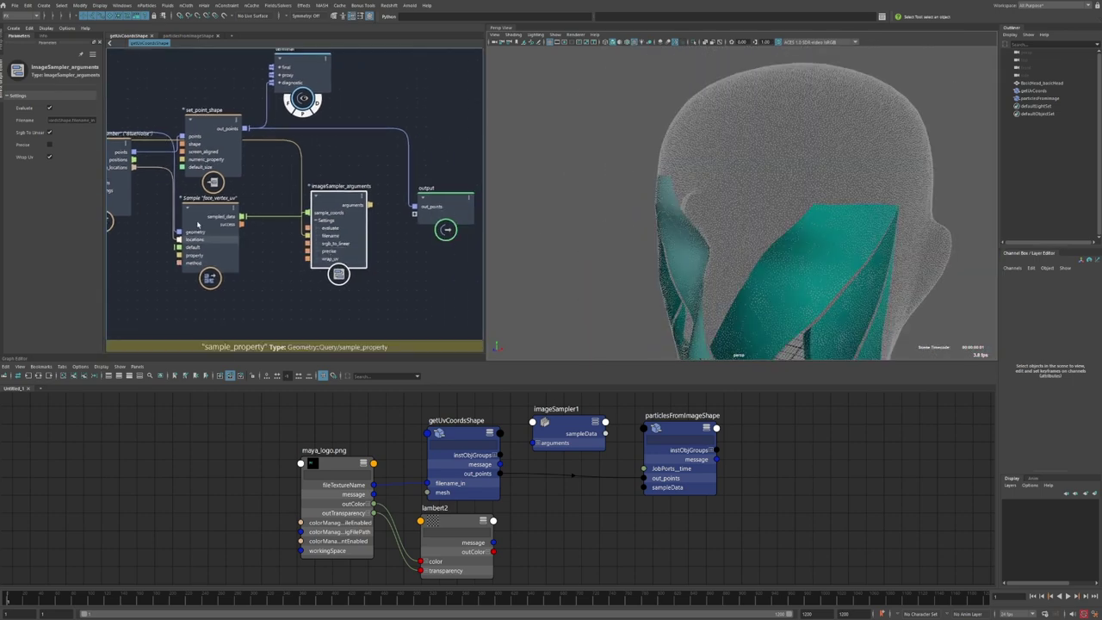
click(49, 159)
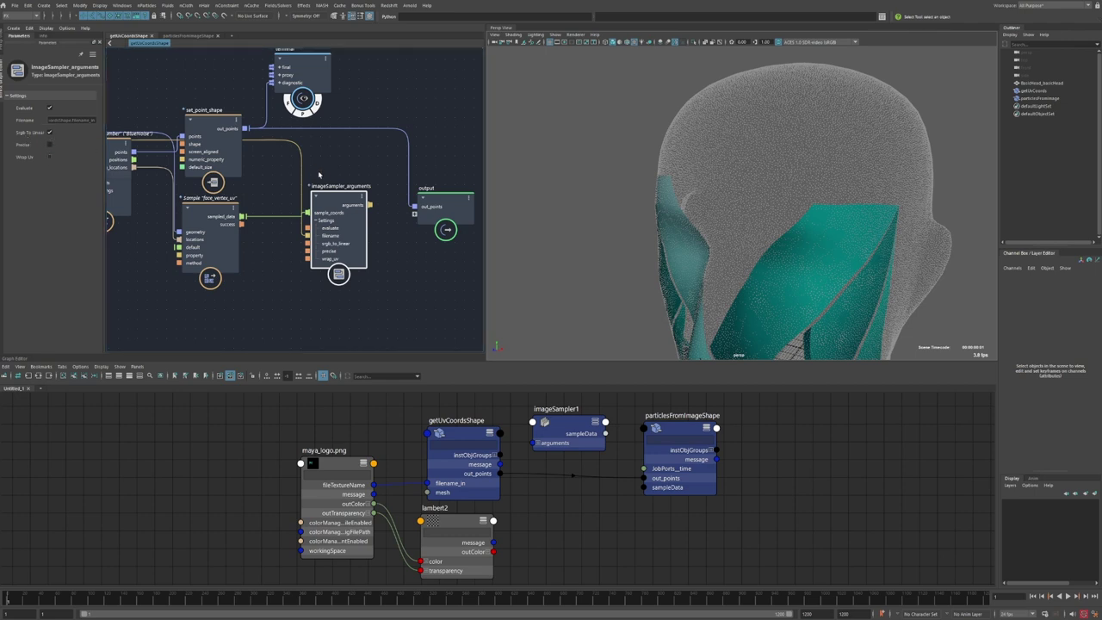
Expose the arguments result of imageSampler_arguments as a new port on the graph's output node.
alt+middle_drag(319, 175, 242, 180)
drag(374, 217, 389, 206)
drag(293, 210, 379, 206)
Connect the arguments output of getUvCoordsShape to the arguments input of imageSampler1 in the node editor.
click(499, 434)
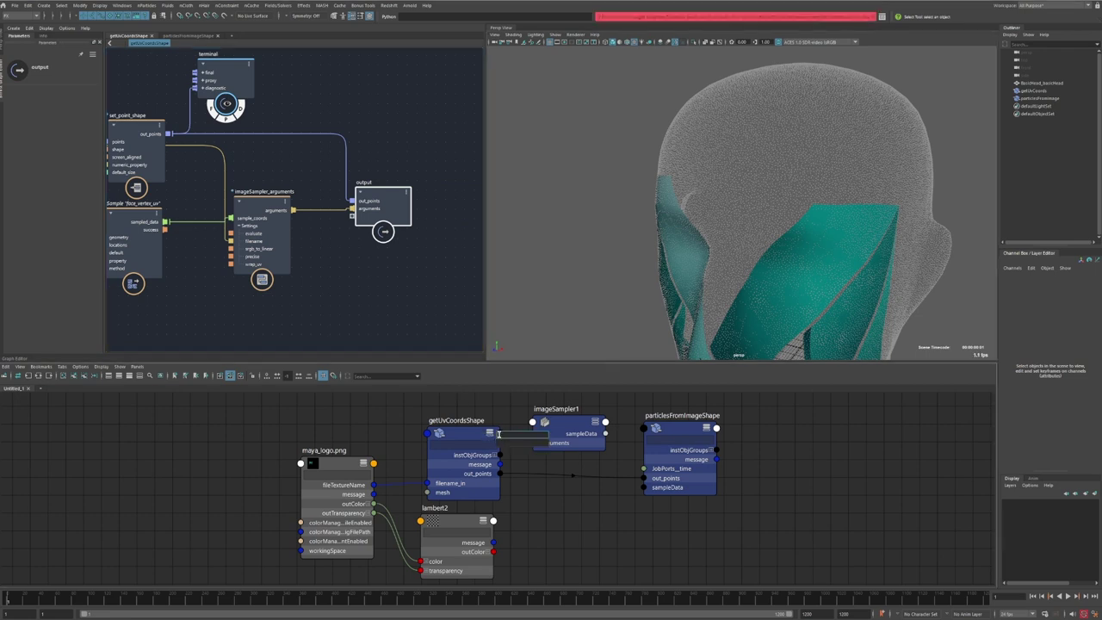
text(arg)
key(Return)
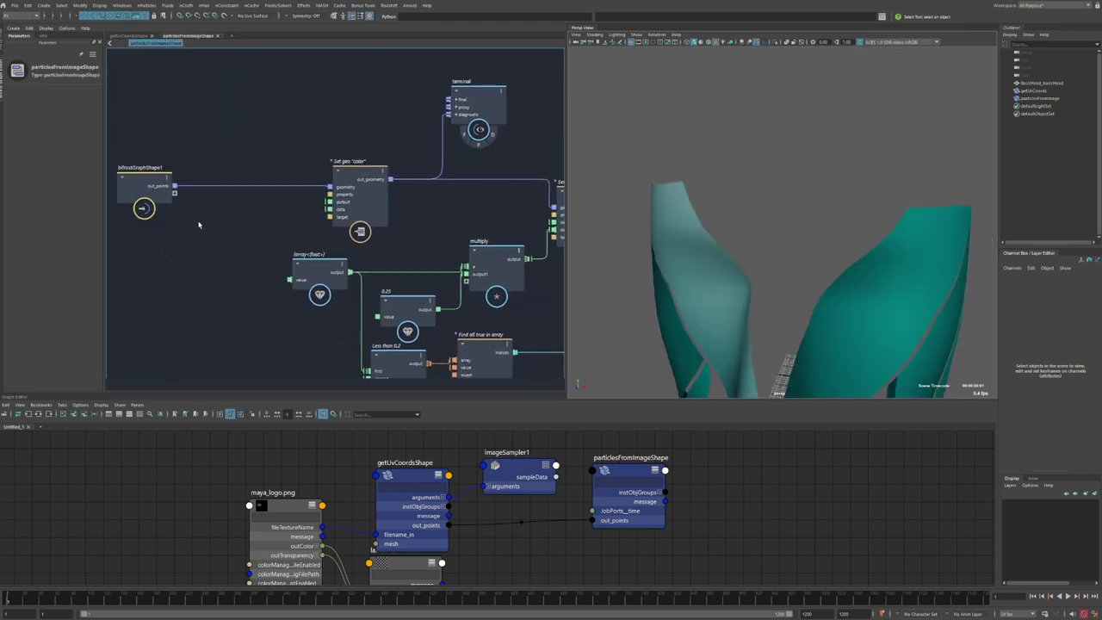
Add an imageSampler_convert_data node to the particle graph and expose its sampleData input as a port on the bifrostGraphShape1 input node.
key(Tab)
text(image)
key(Down)
key(Return)
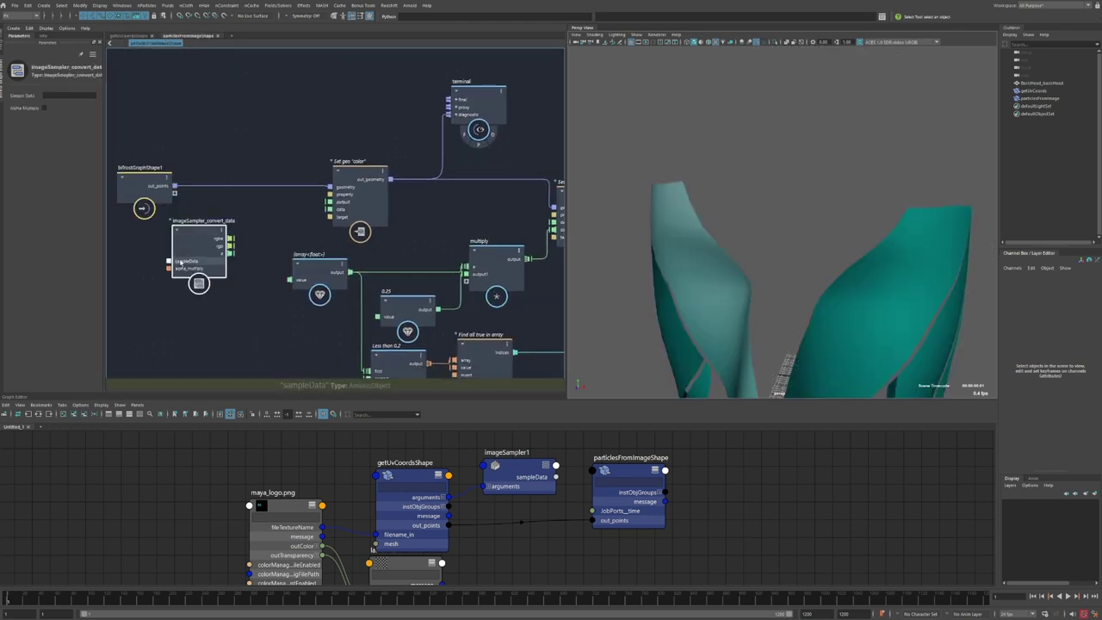
drag(182, 262, 195, 255)
drag(555, 477, 575, 505)
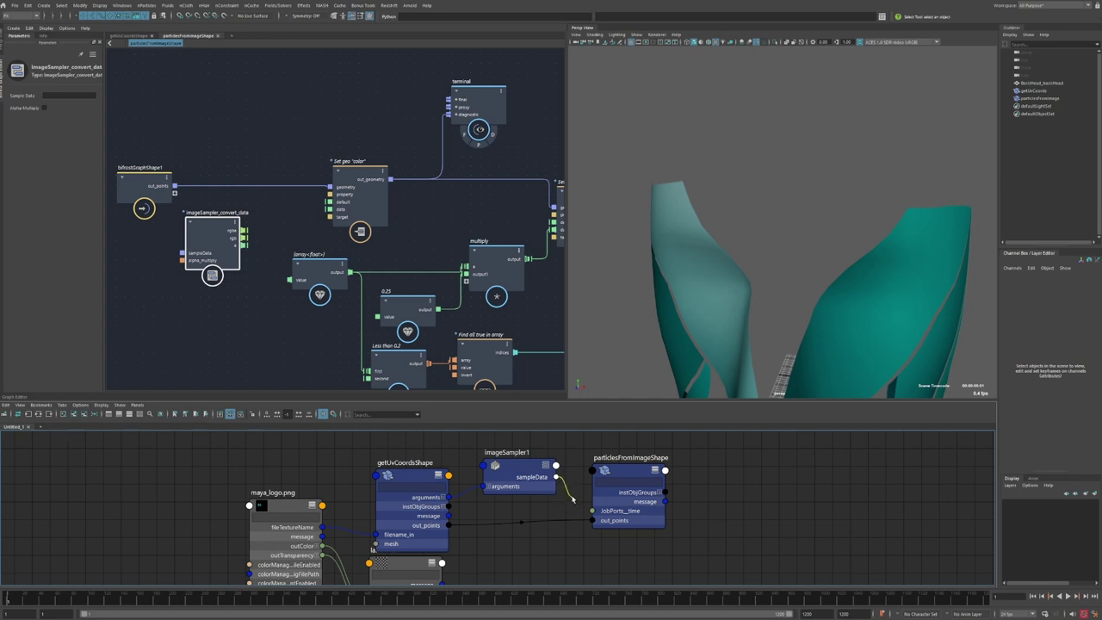
drag(203, 250, 162, 190)
scroll(274, 216, up, 1)
scroll(274, 216, up, 1)
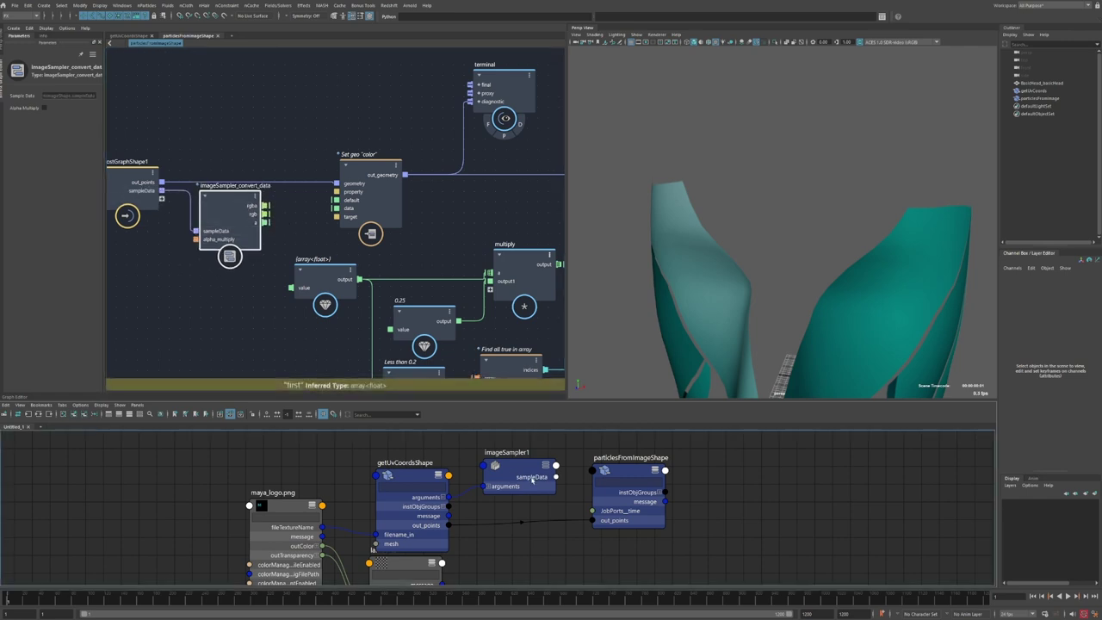
Connect the sampleData output of imageSampler1 to the sampleData input of particlesFromImageShape in the node editor.
drag(596, 472, 594, 471)
text(sampleda)
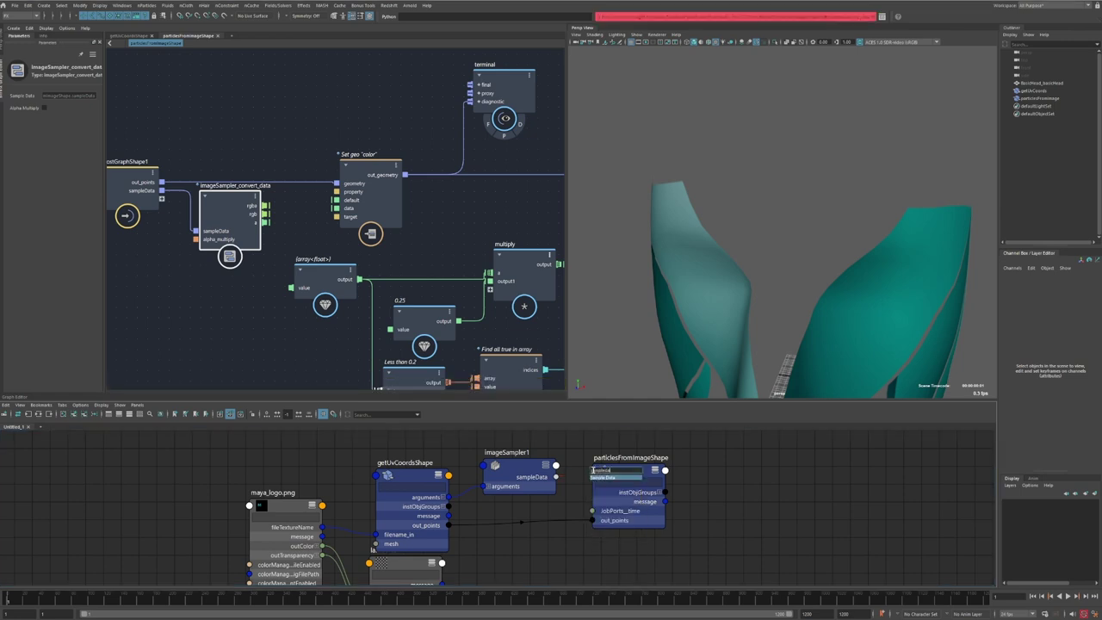
key(Return)
Connect the rgb output of imageSampler_convert_data to the data input of the Set geo "color" node.
drag(226, 221, 225, 232)
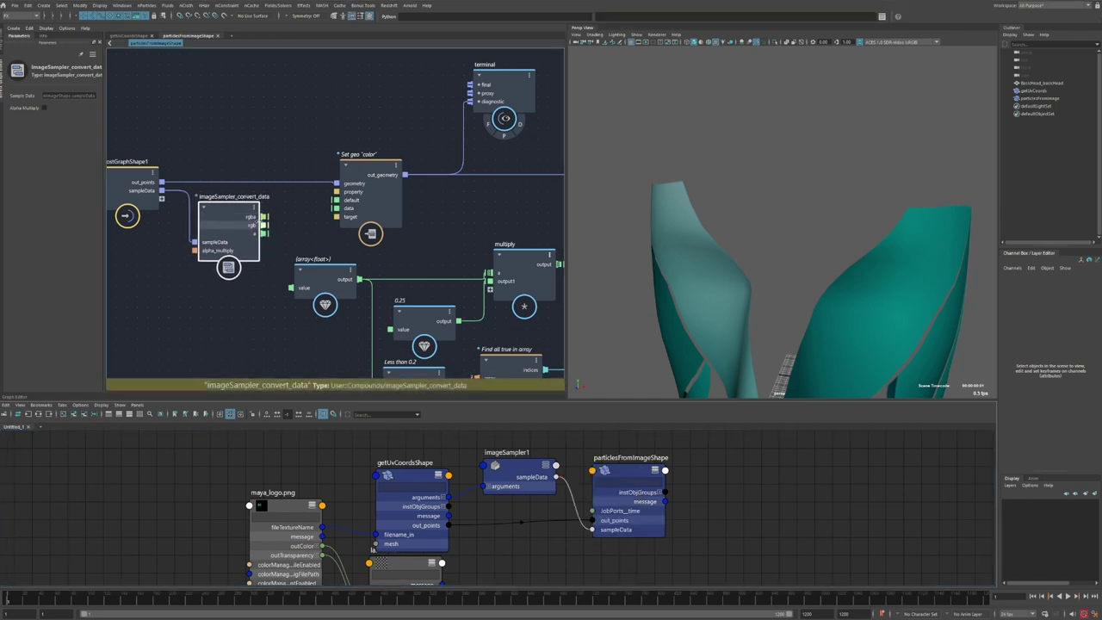
alt+middle_drag(280, 187, 251, 192)
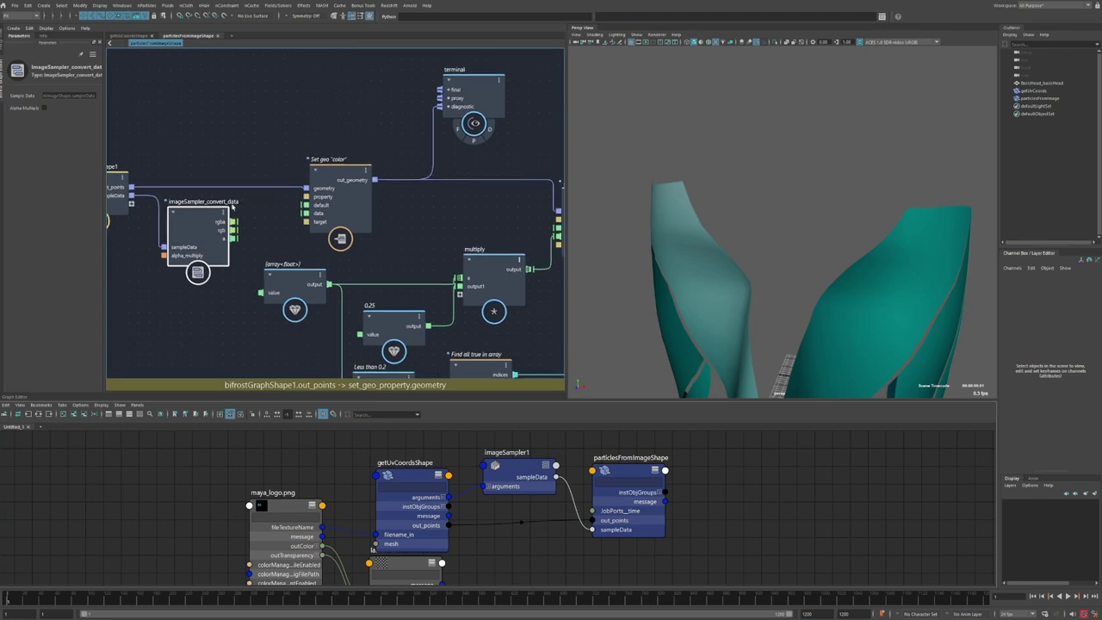
mouse_move(395, 227)
alt+middle_down()
mouse_move(350, 227)
mouse_move(406, 221)
alt+middle_up()
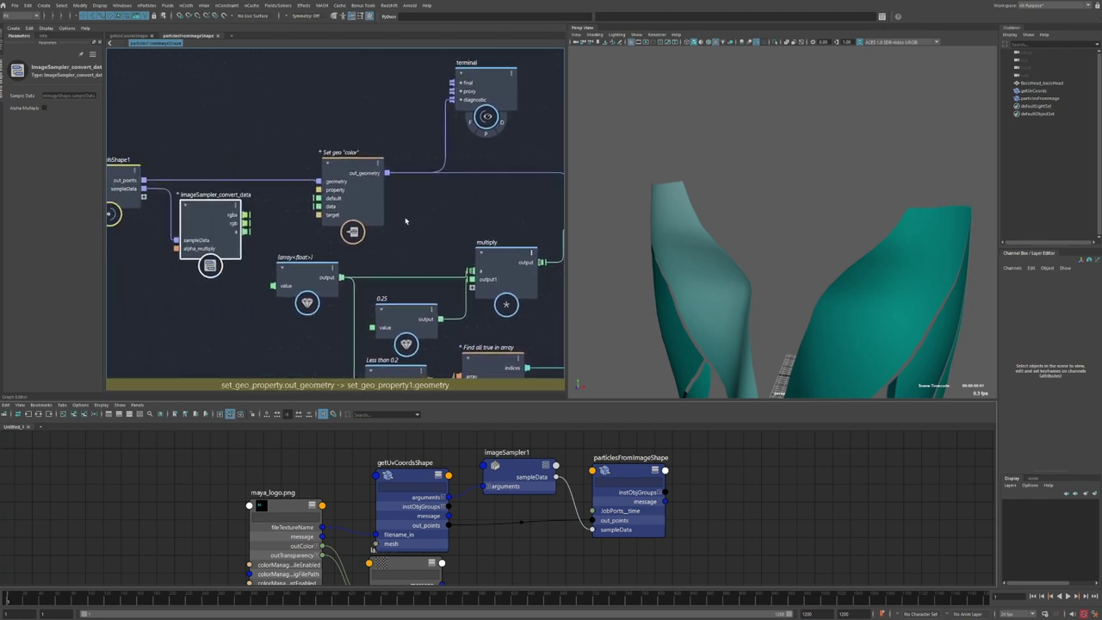
click(349, 223)
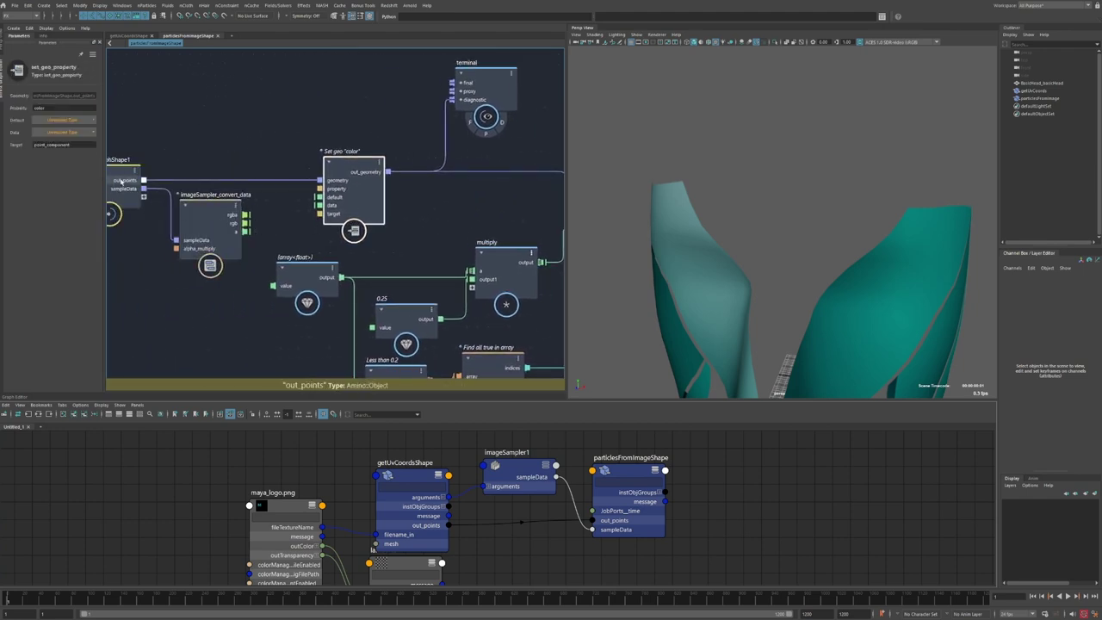
drag(291, 161, 292, 162)
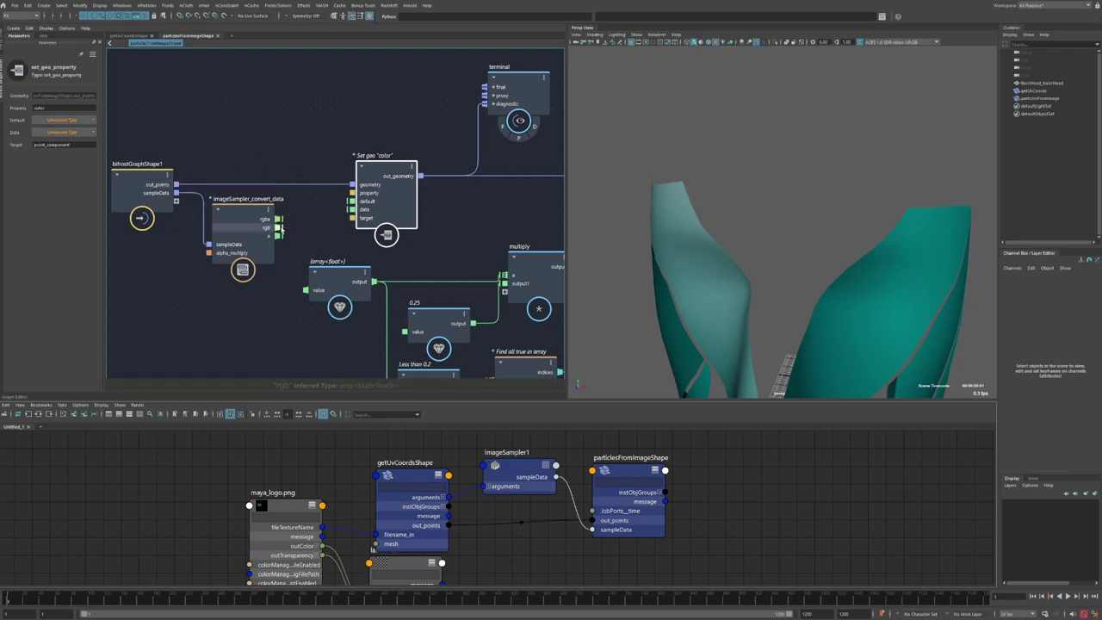
drag(279, 227, 353, 210)
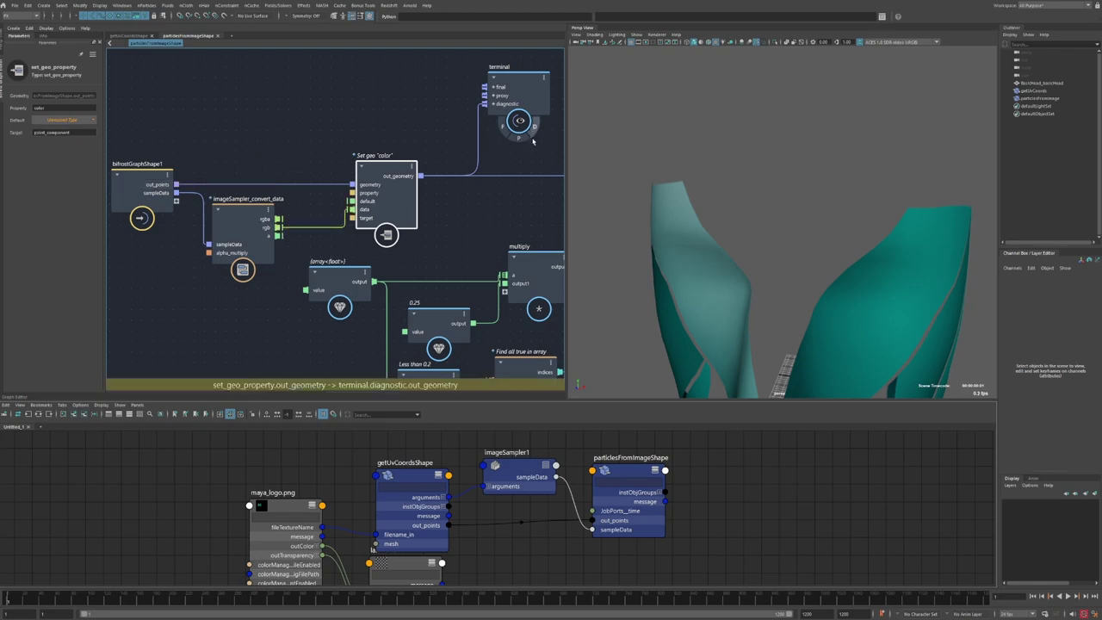
Turn on the terminal node's diagnostic display and inspect the coloured points on the head.
click(535, 129)
alt+drag(594, 226, 663, 219)
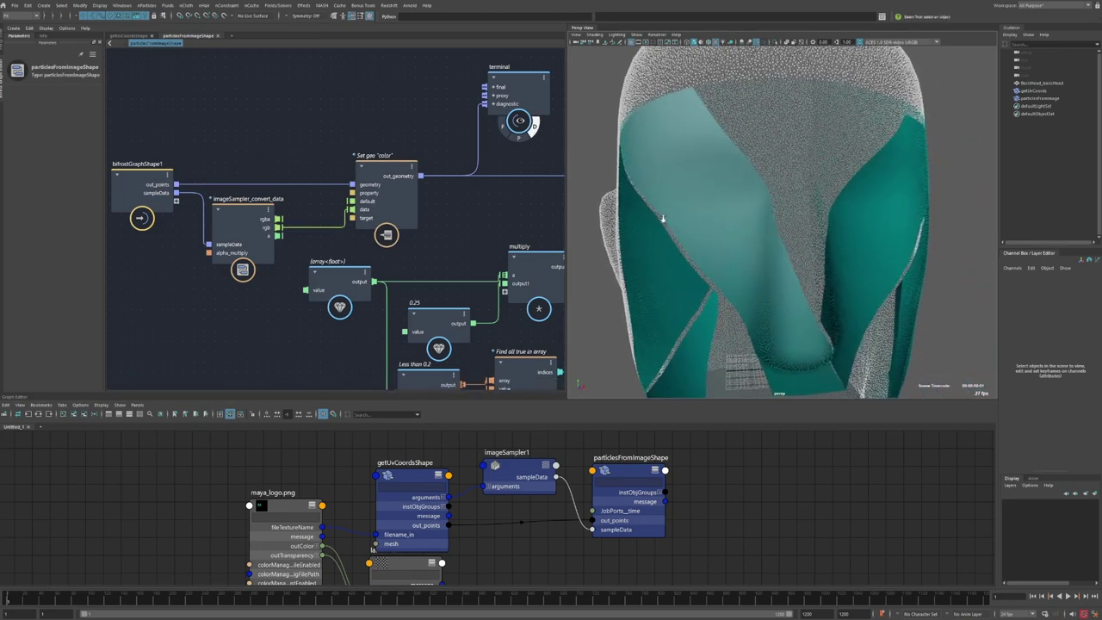
alt+right_drag(663, 218, 691, 238)
alt+middle_drag(691, 239, 692, 284)
alt+drag(692, 283, 707, 172)
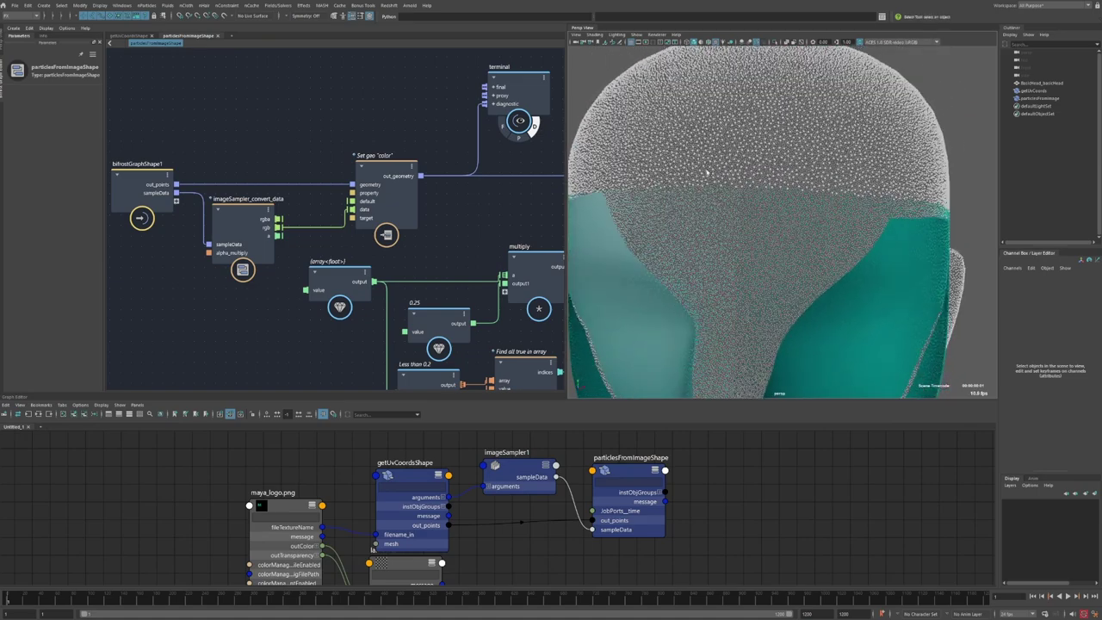
alt+drag(730, 226, 688, 212)
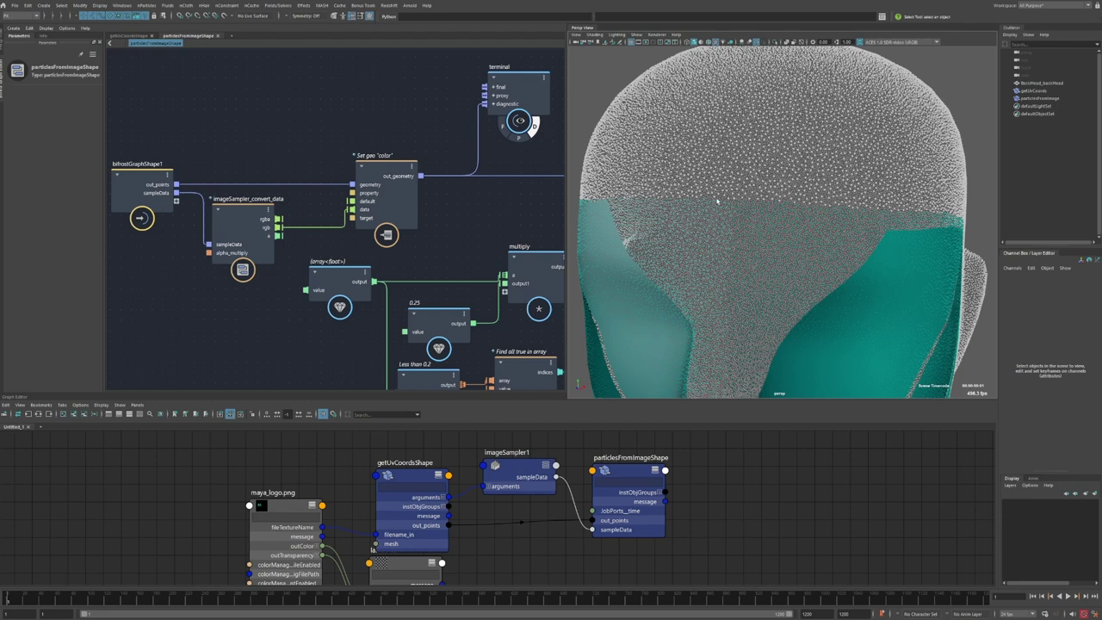
alt+drag(788, 206, 783, 206)
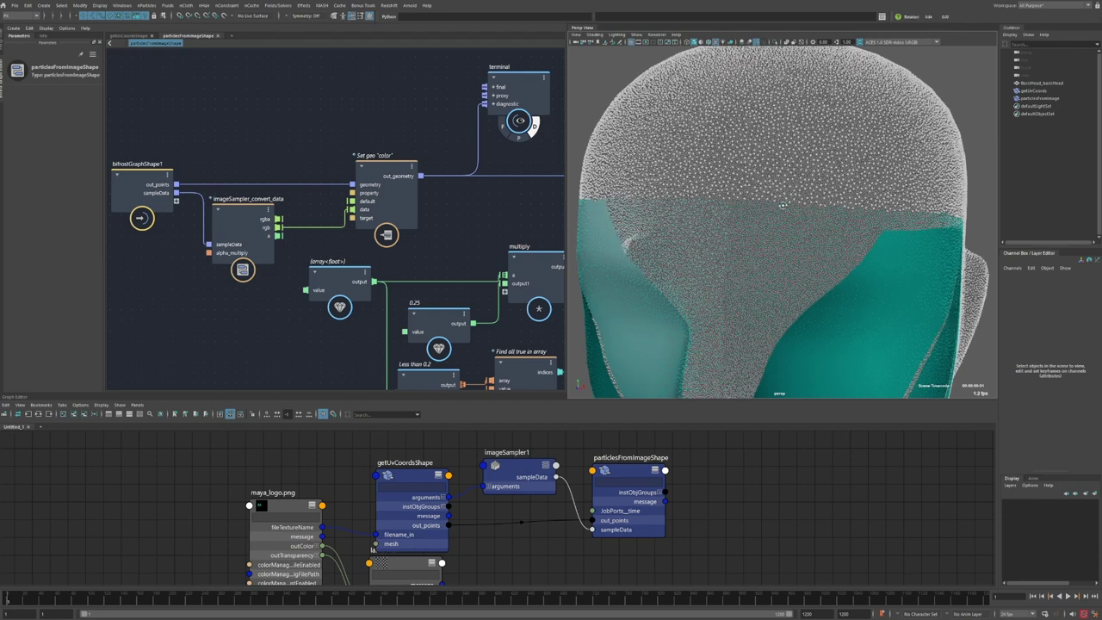
Enable Alpha Multiply on the imageSampler_convert_data node and inspect the point colours on the head.
drag(278, 236, 297, 246)
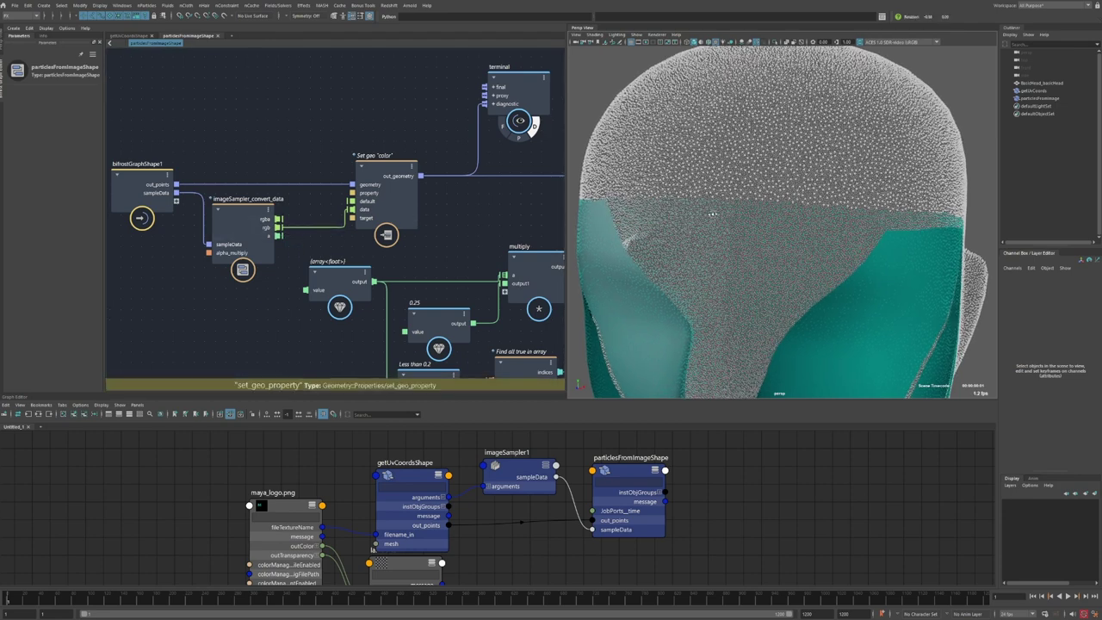
drag(238, 272, 244, 268)
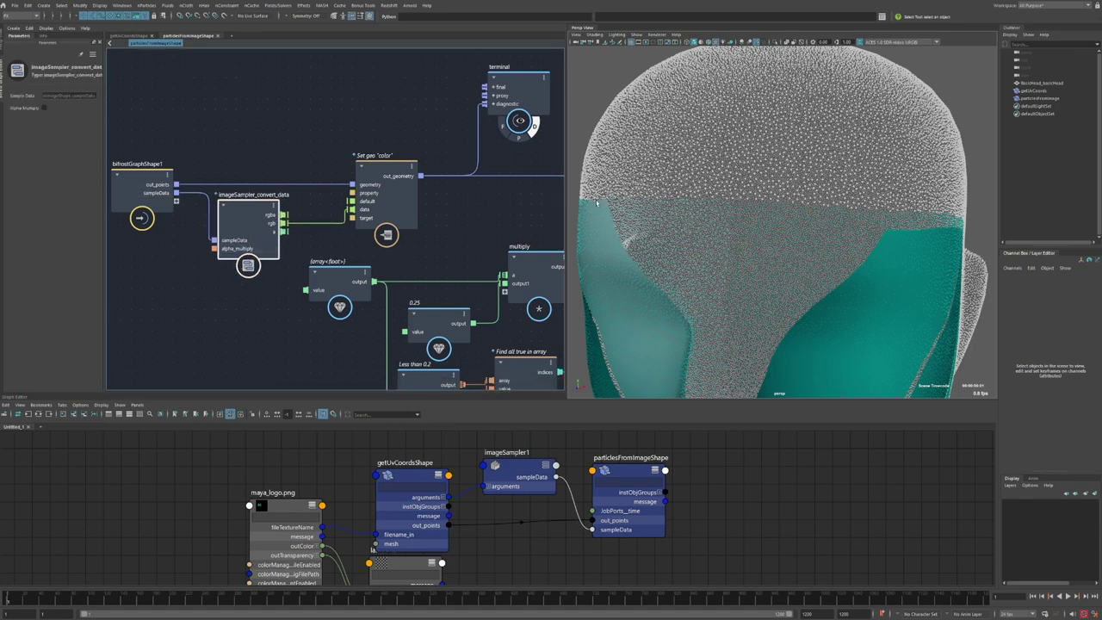
alt+drag(597, 203, 602, 177)
click(44, 109)
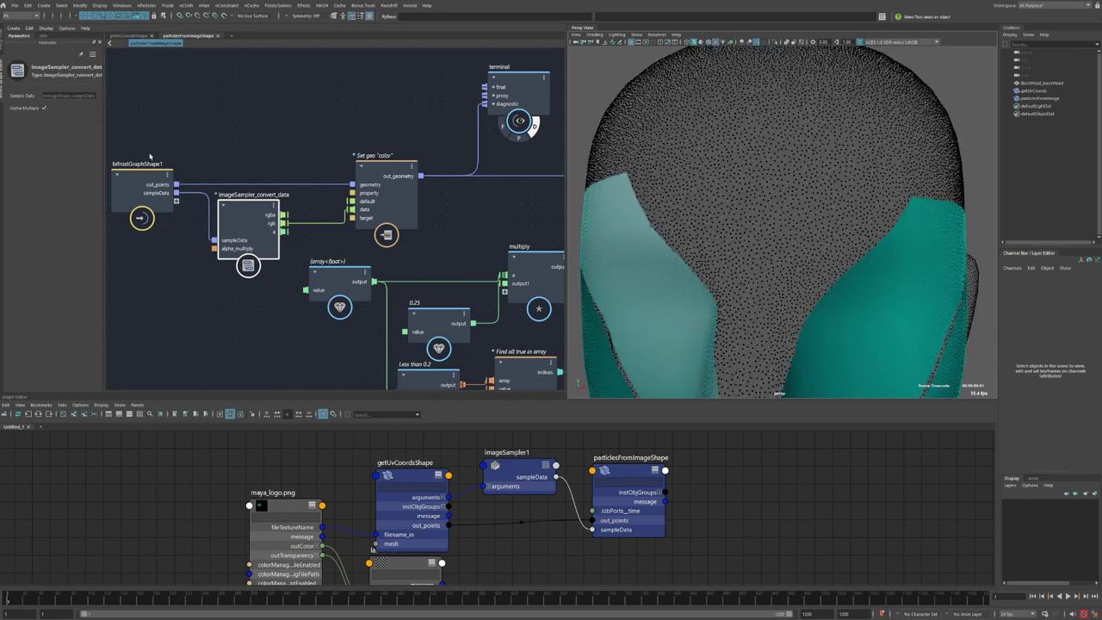
alt+drag(773, 231, 775, 246)
alt+right_drag(775, 246, 749, 256)
alt+drag(749, 255, 765, 249)
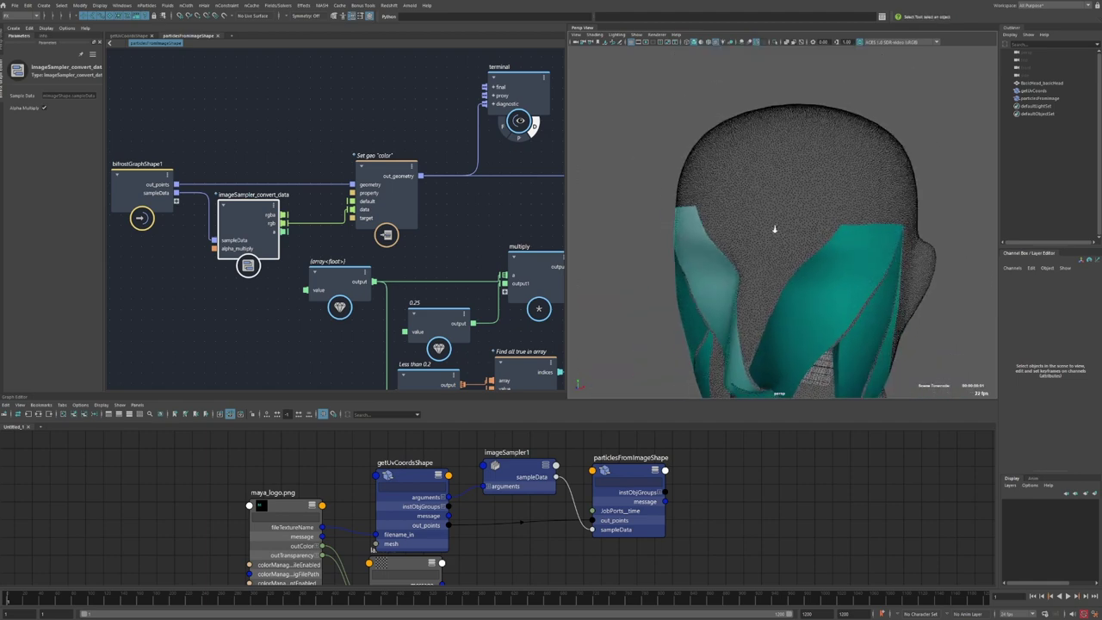
Connect the a output of imageSampler_convert_data to the array<float> node's value input and check the point sizes in the viewport.
scroll(822, 219, up, 3)
alt+middle_drag(419, 251, 247, 230)
scroll(246, 231, down, 1)
alt+middle_drag(159, 238, 212, 244)
drag(178, 219, 201, 270)
alt+middle_drag(359, 216, 327, 217)
drag(345, 112, 436, 112)
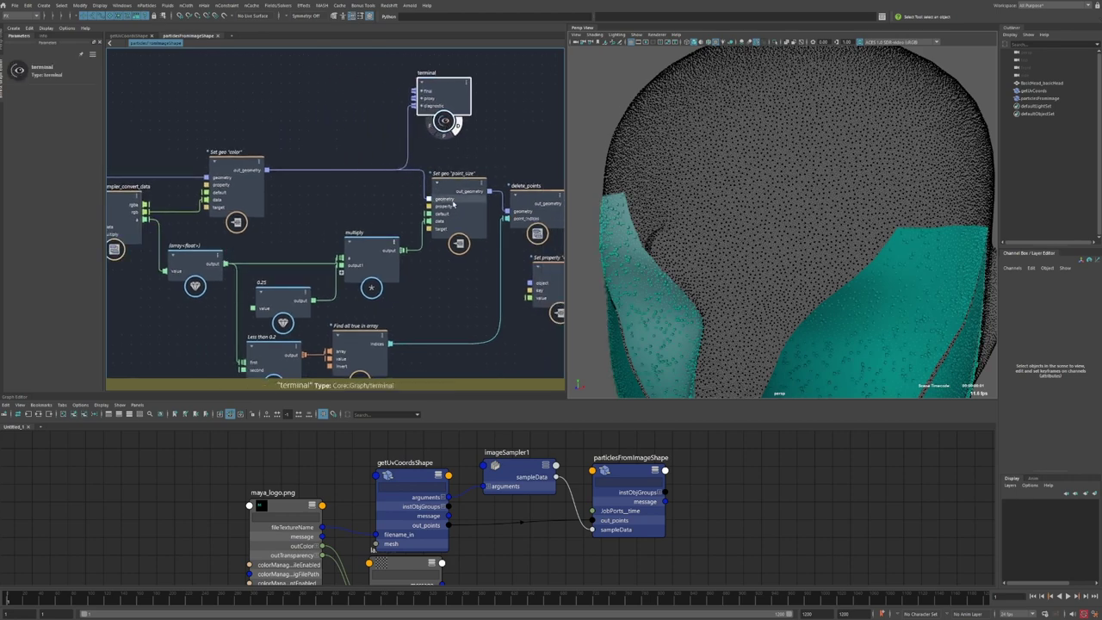
mouse_move(661, 233)
alt+mouse_down()
mouse_move(708, 236)
mouse_move(670, 238)
alt+mouse_up()
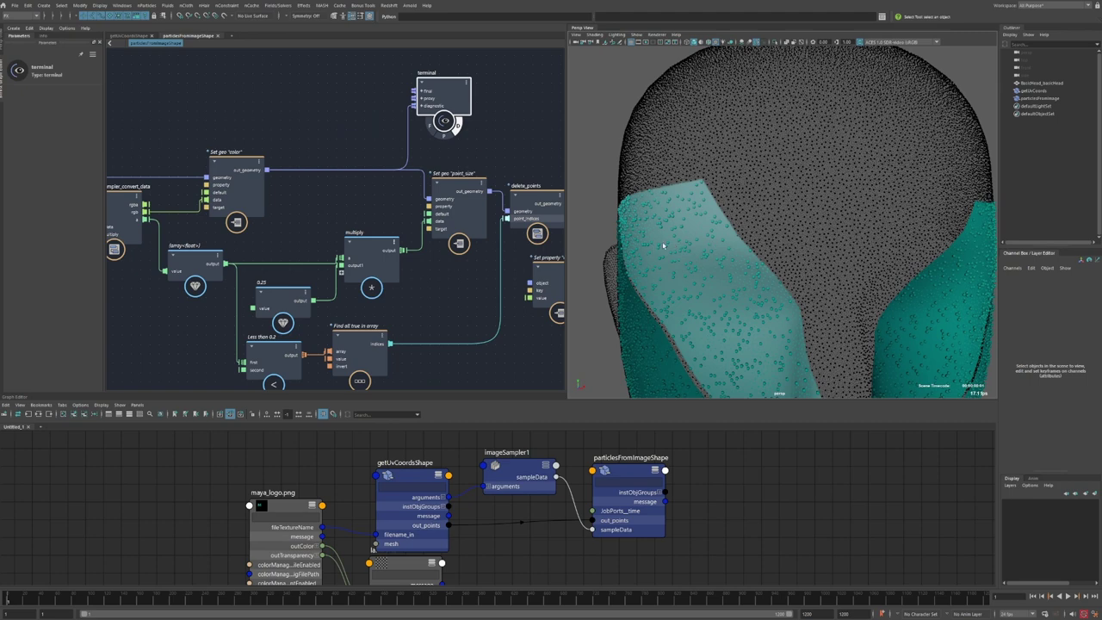
alt+drag(663, 246, 741, 216)
scroll(694, 253, up, 3)
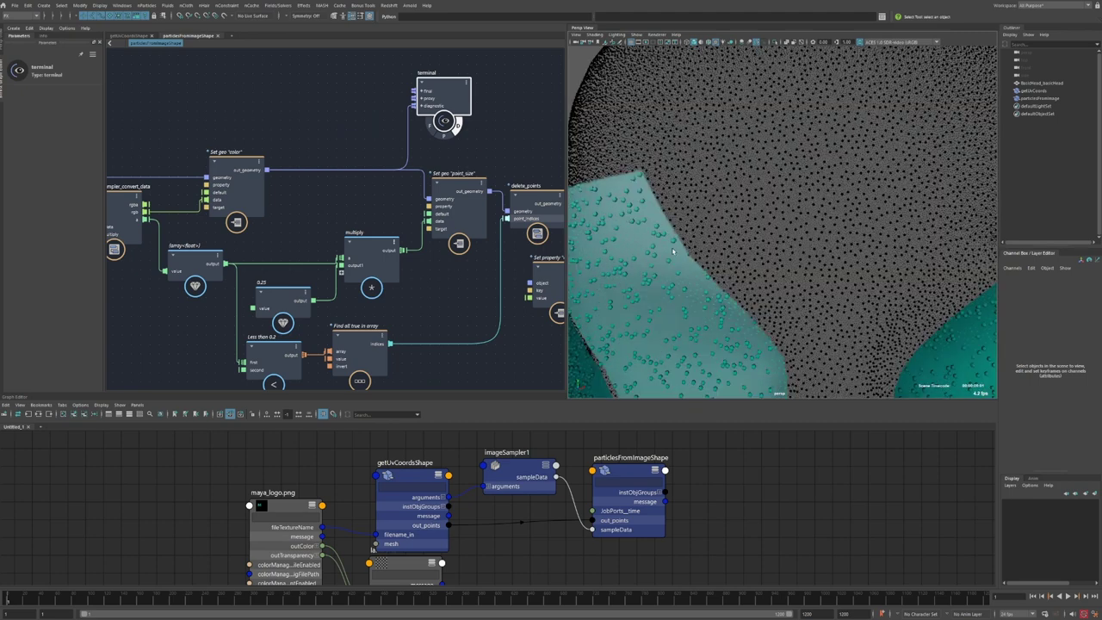
scroll(676, 247, down, 1)
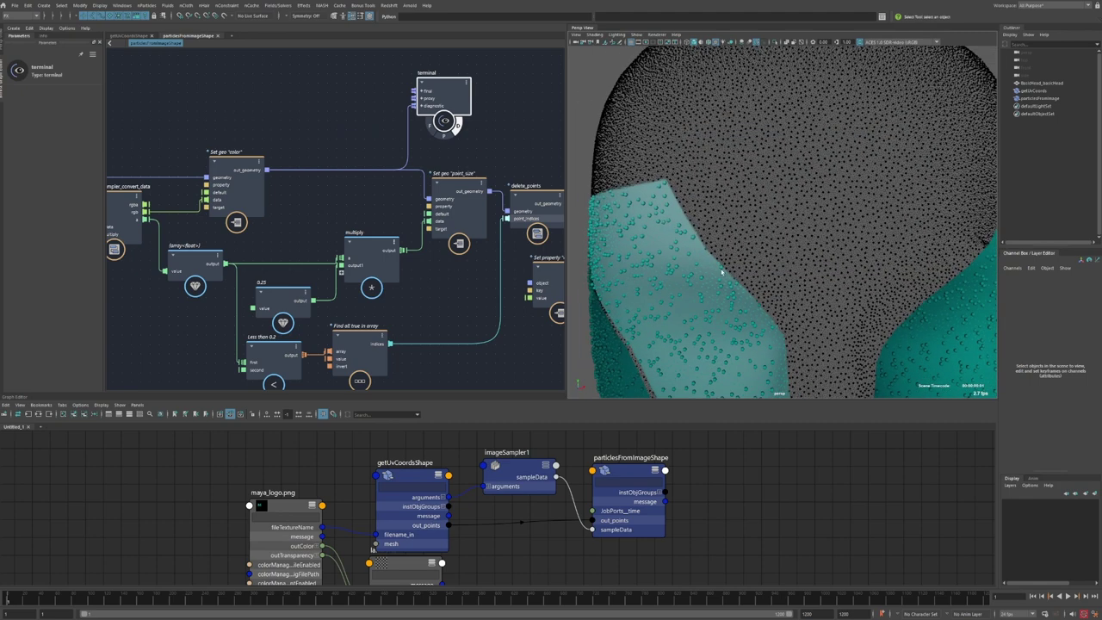
Review the delete_points and Less than 0.2 nodes, and connect delete_points' out_geometry to the terminal's diagnostic input.
alt+middle_drag(429, 153, 341, 154)
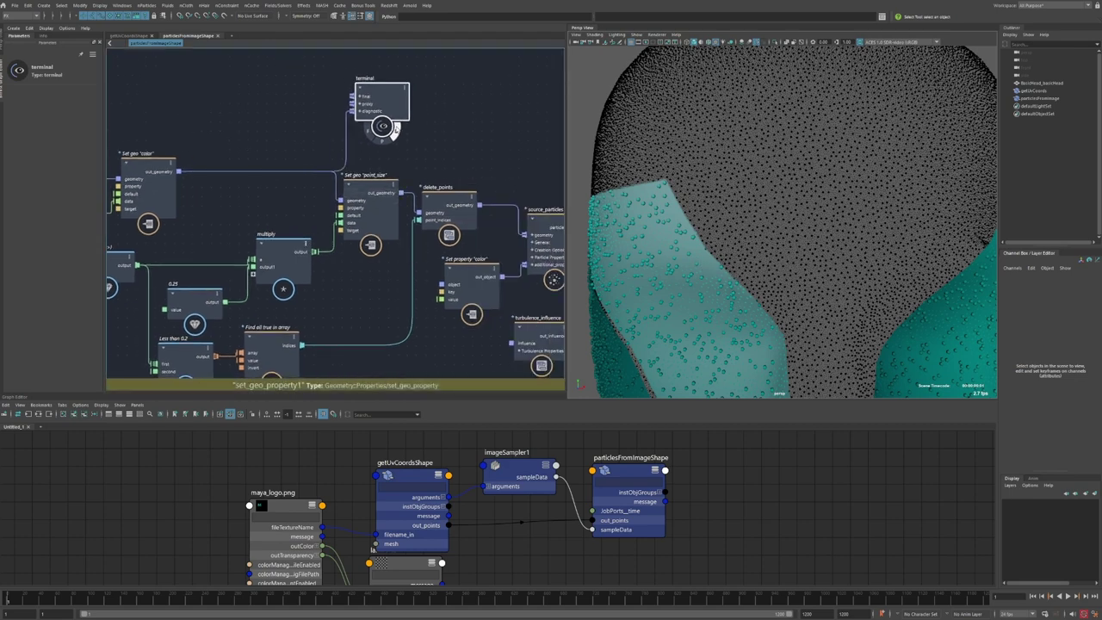
drag(395, 129, 500, 140)
alt+middle_drag(376, 252, 355, 240)
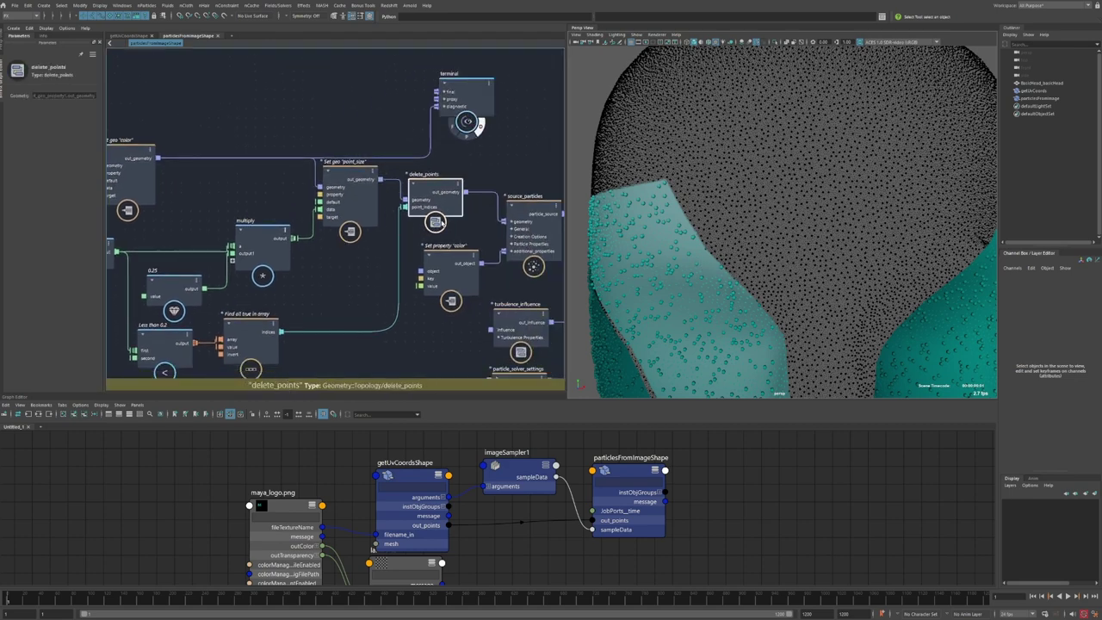
alt+middle_drag(288, 335, 366, 301)
drag(248, 306, 256, 299)
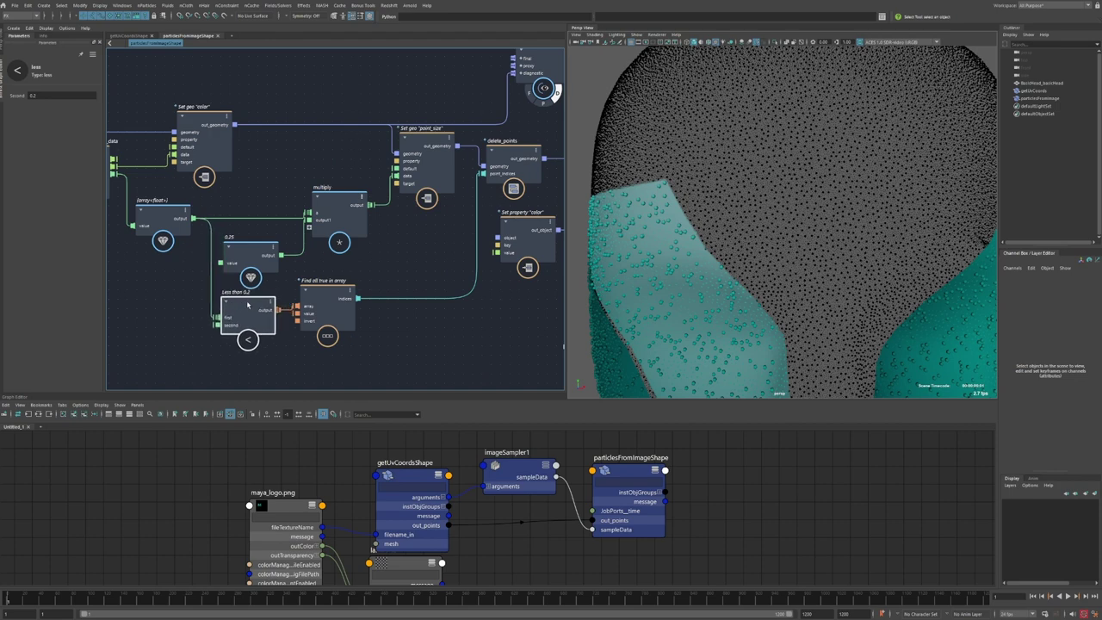
alt+middle_drag(422, 209, 349, 243)
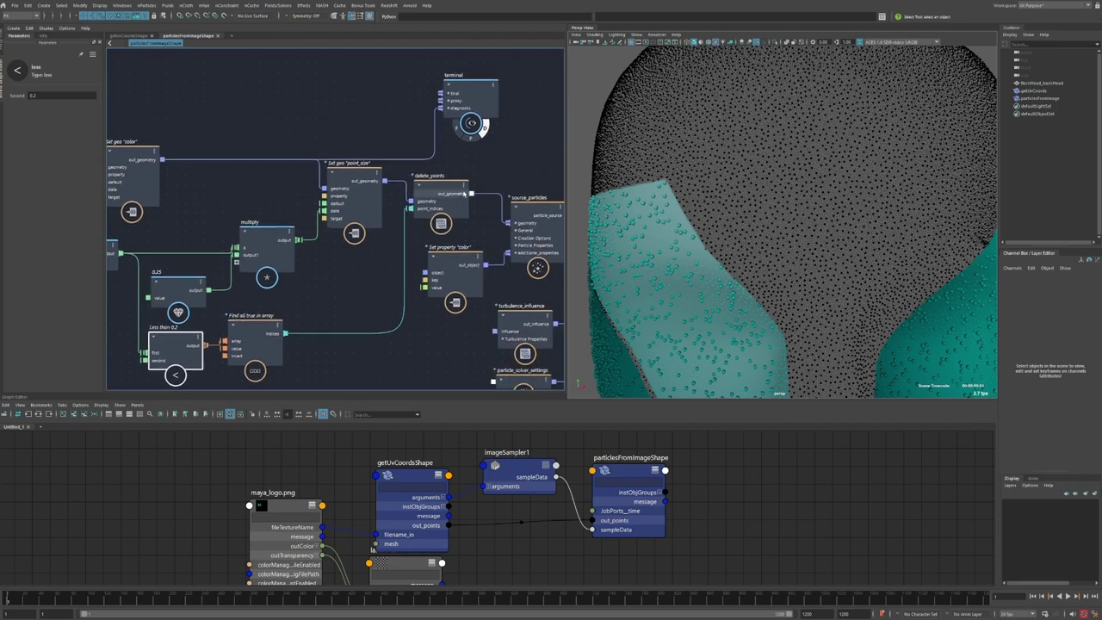
alt+middle_drag(475, 198, 469, 207)
drag(465, 202, 429, 172)
scroll(647, 222, down, 5)
alt+middle_drag(673, 229, 659, 198)
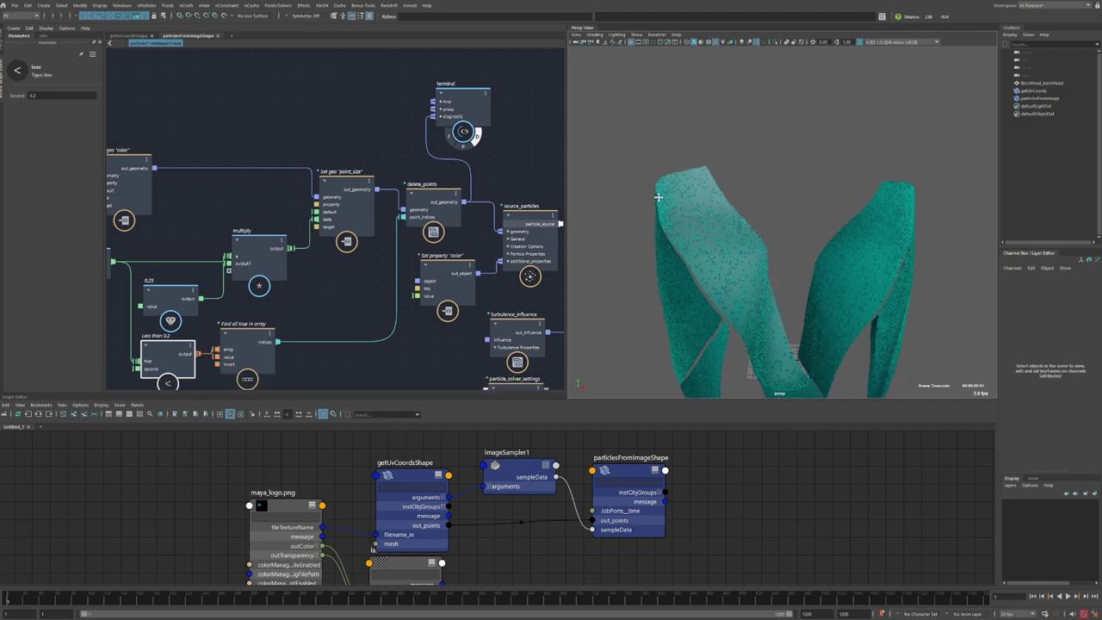
Review the source_particles settings and play back the particle simulation.
alt+middle_drag(368, 211, 352, 210)
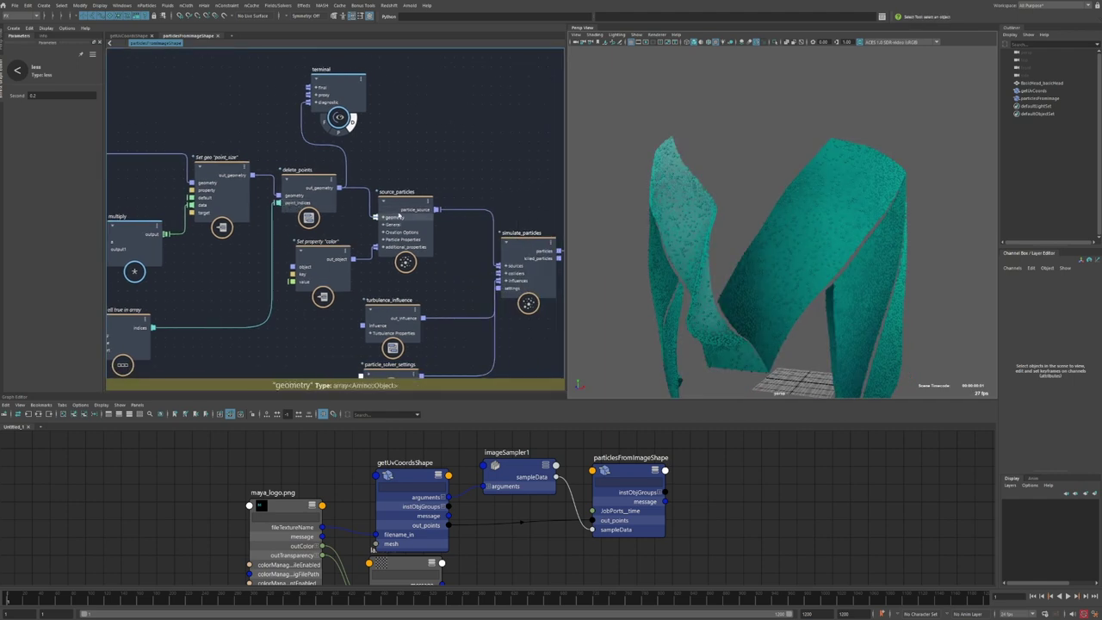
mouse_move(402, 205)
mouse_down()
mouse_move(415, 203)
mouse_move(406, 204)
mouse_up()
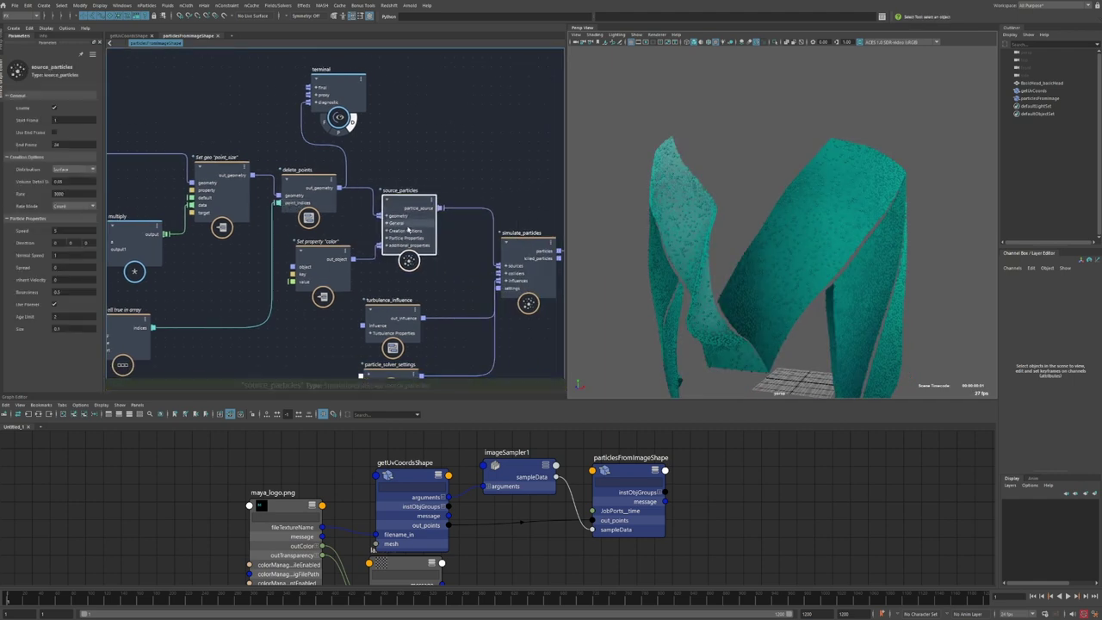
alt+middle_drag(466, 274, 403, 242)
click(496, 283)
key(alt+v)
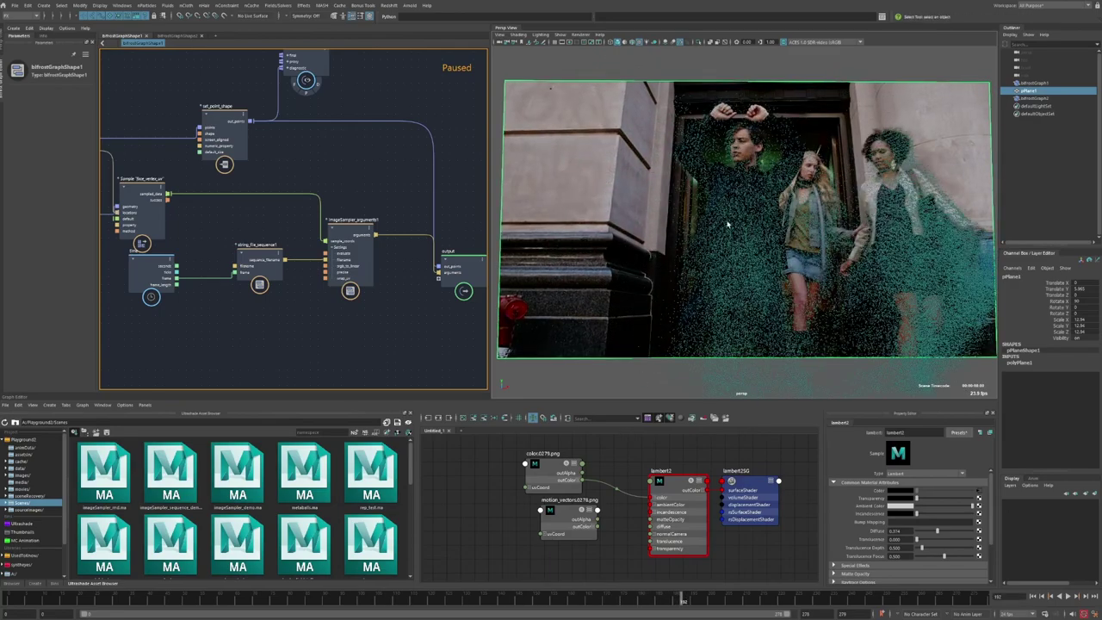
Connect the motion vectors file texture's outColor to the color input of lambert2 and play the sequence on the plane.
drag(663, 506, 663, 498)
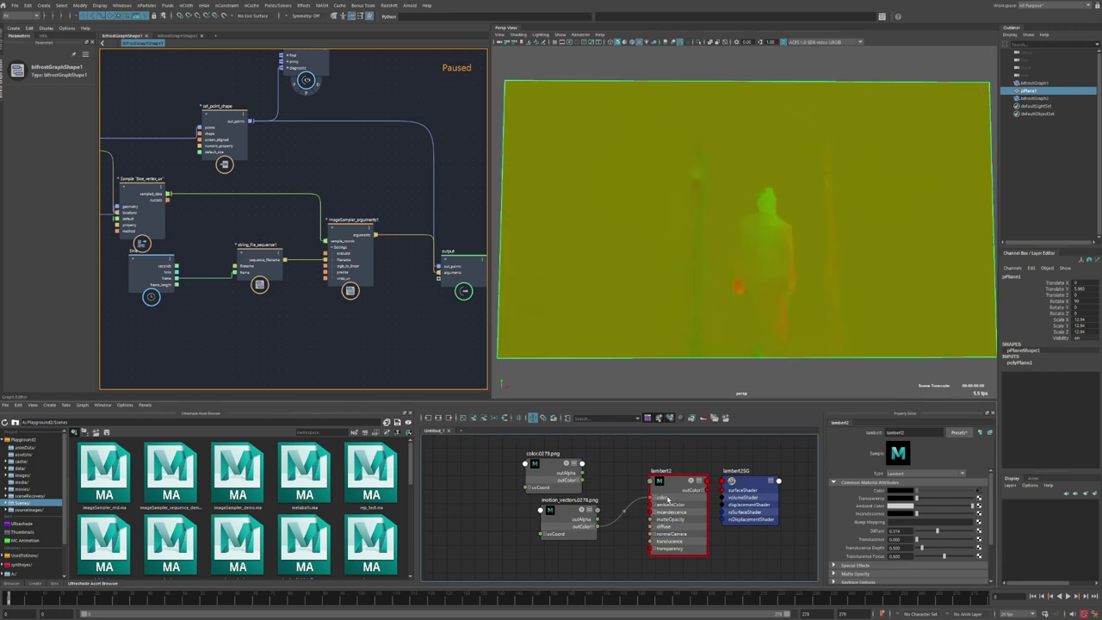
alt+drag(754, 342, 743, 343)
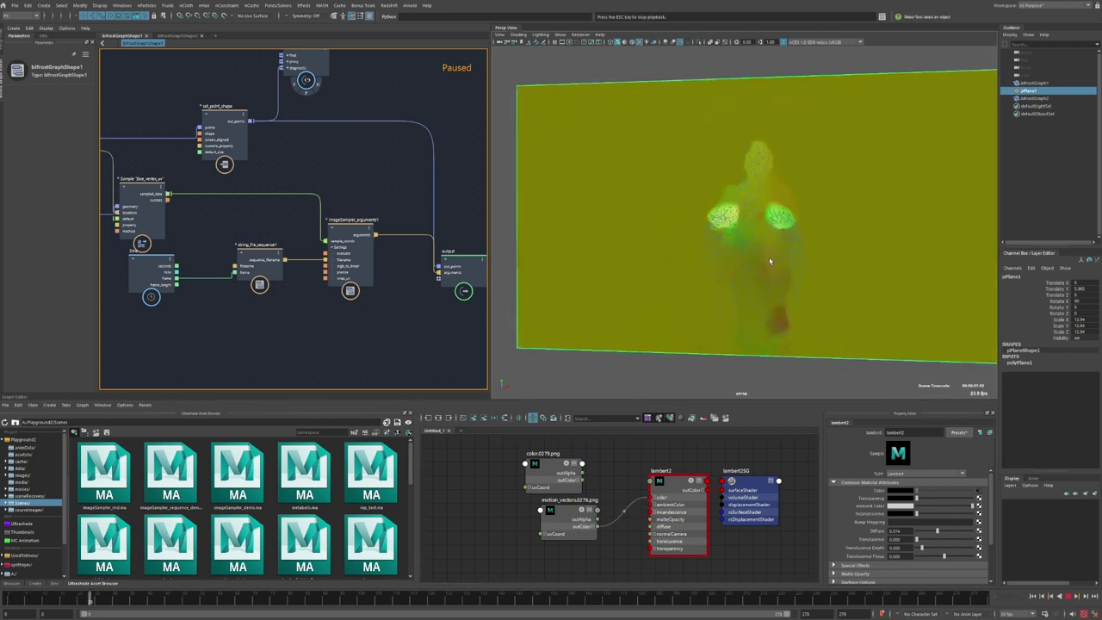
alt+drag(688, 196, 732, 239)
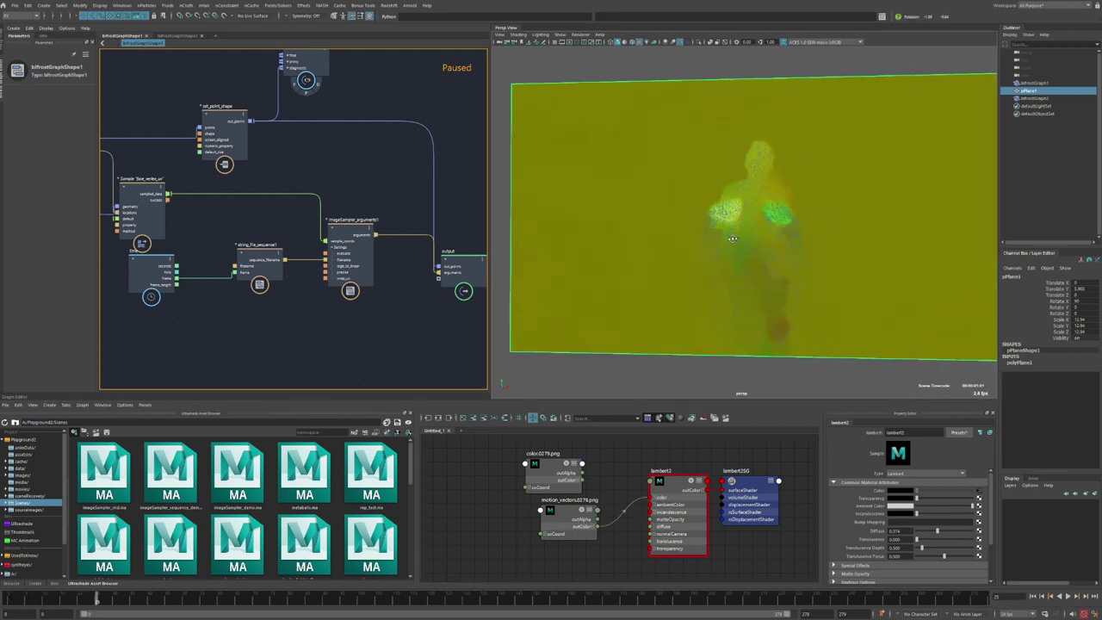
Examine the string_file_sequence1 node's filename setting and its connections to the time and imageSampler_arguments1 nodes.
alt+middle_drag(331, 317, 343, 318)
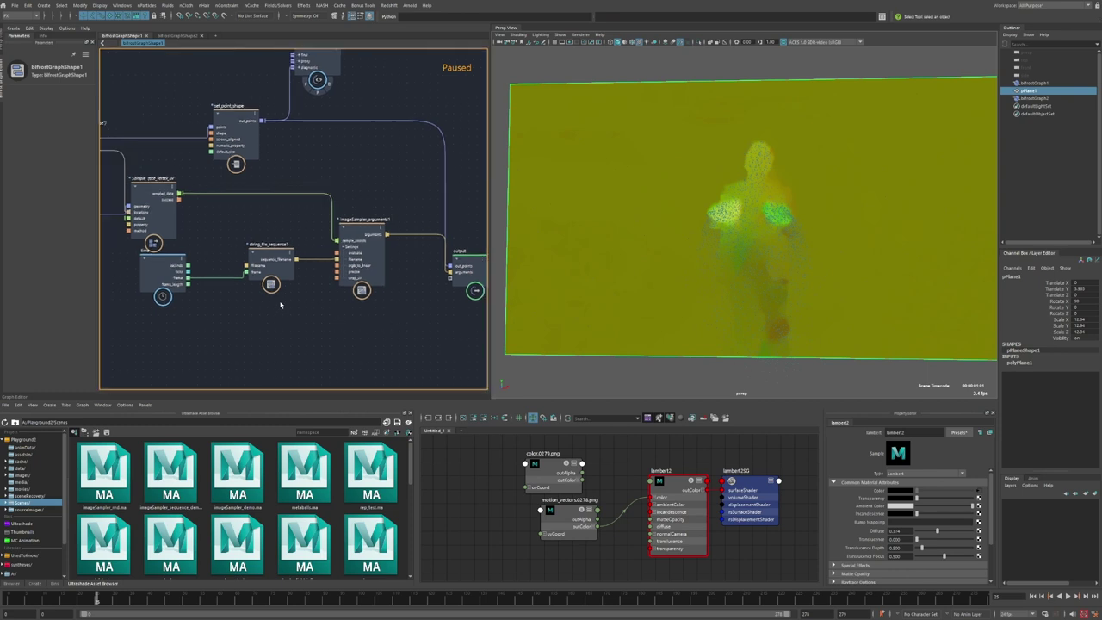
alt+middle_drag(226, 292, 247, 293)
alt+right_drag(246, 293, 276, 243)
mouse_move(275, 243)
alt+middle_down()
mouse_move(353, 265)
mouse_move(278, 251)
alt+middle_up()
alt+right_drag(334, 307, 371, 304)
drag(304, 294, 289, 285)
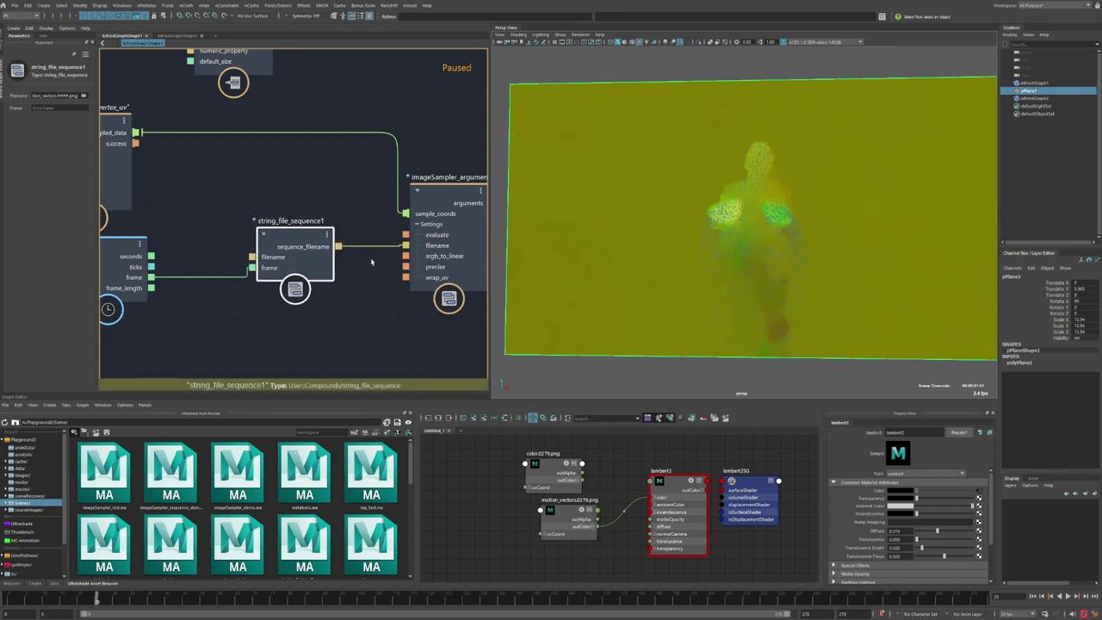
Examine the full filename path set on the string_file_sequence1 node.
drag(98, 148, 207, 147)
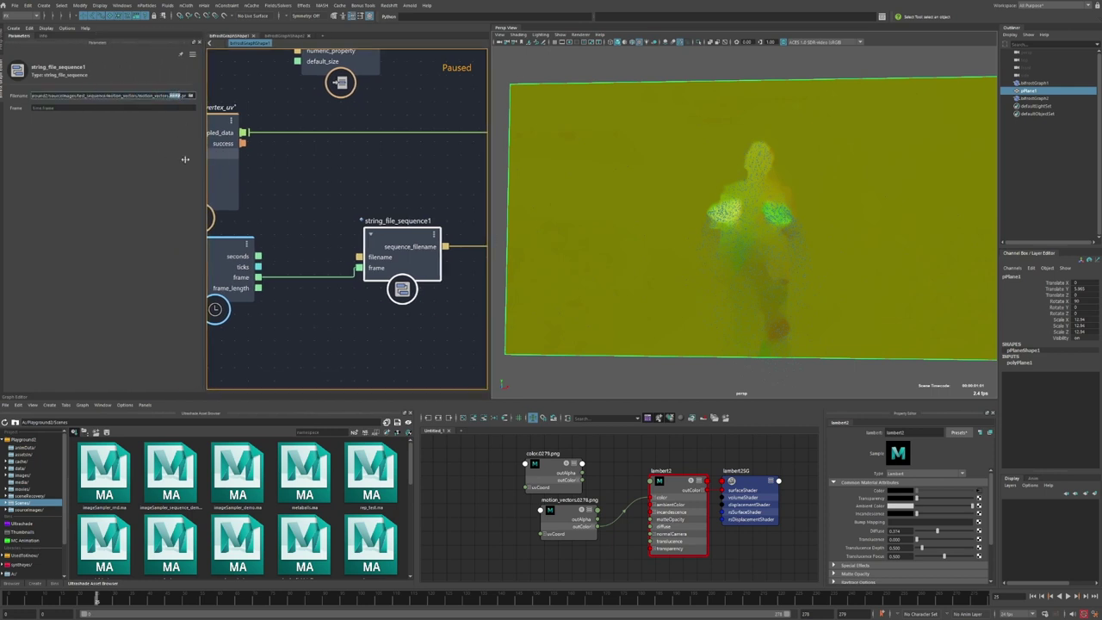
drag(205, 162, 121, 164)
scroll(291, 284, down, 3)
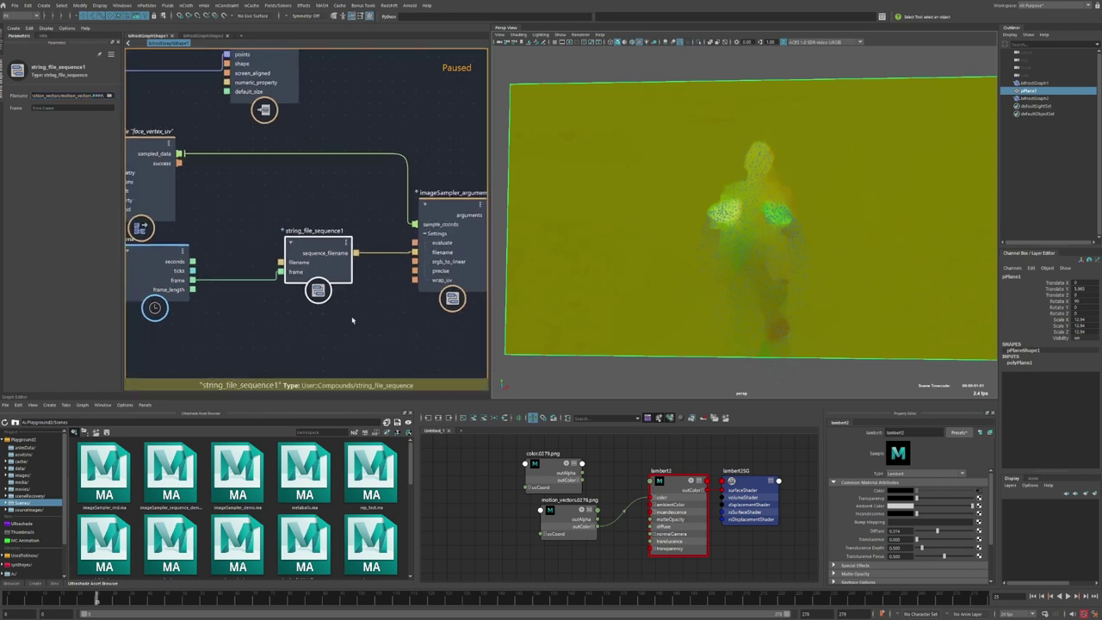
Open the second Bifrost graph and review the length, multiply and add nodes that feed the point velocities.
click(197, 36)
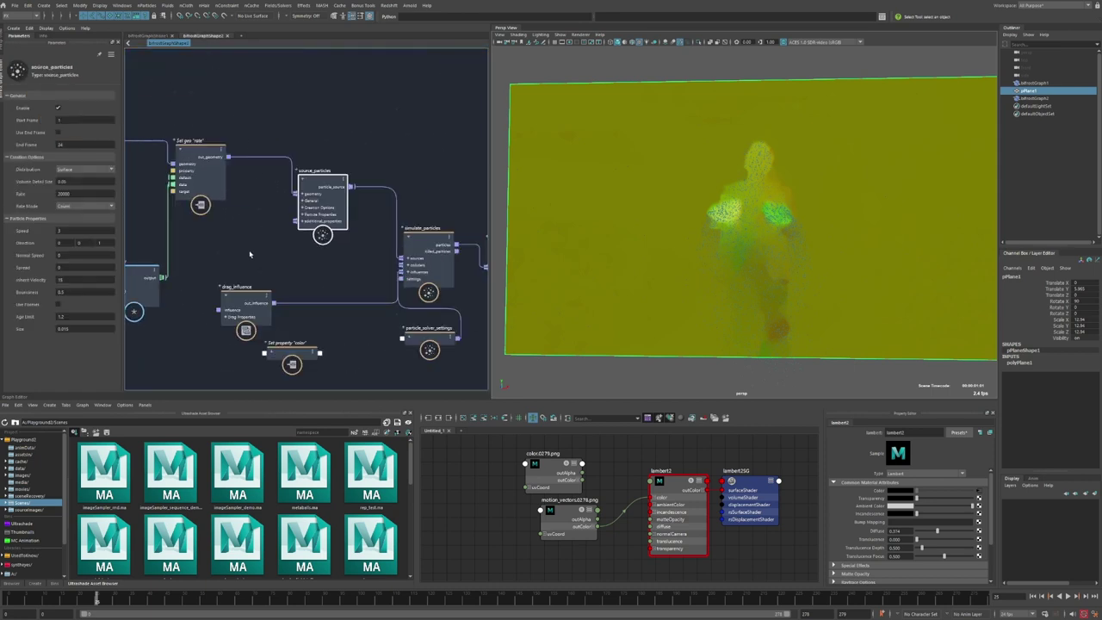
alt+middle_drag(249, 250, 422, 245)
alt+middle_drag(198, 247, 456, 253)
scroll(256, 251, down, 2)
scroll(232, 251, up, 1)
click(318, 229)
alt+middle_drag(170, 229, 273, 243)
alt+middle_drag(473, 276, 328, 280)
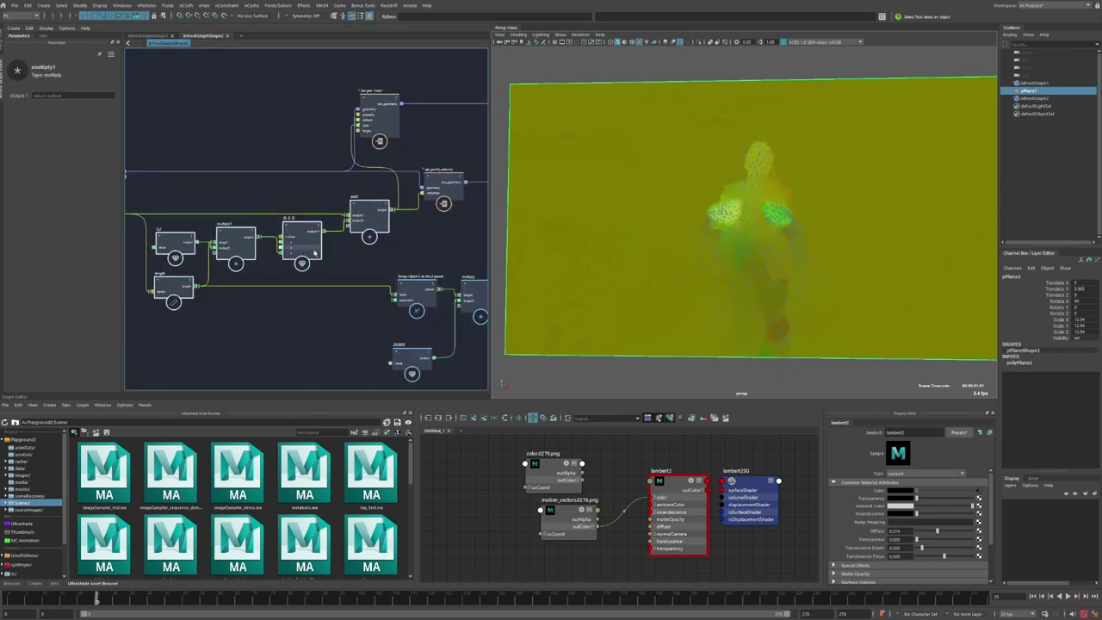
Inspect the set_point_velocity node and the set_geo_property1 node that writes the rate property.
alt+middle_drag(403, 254, 301, 260)
click(301, 260)
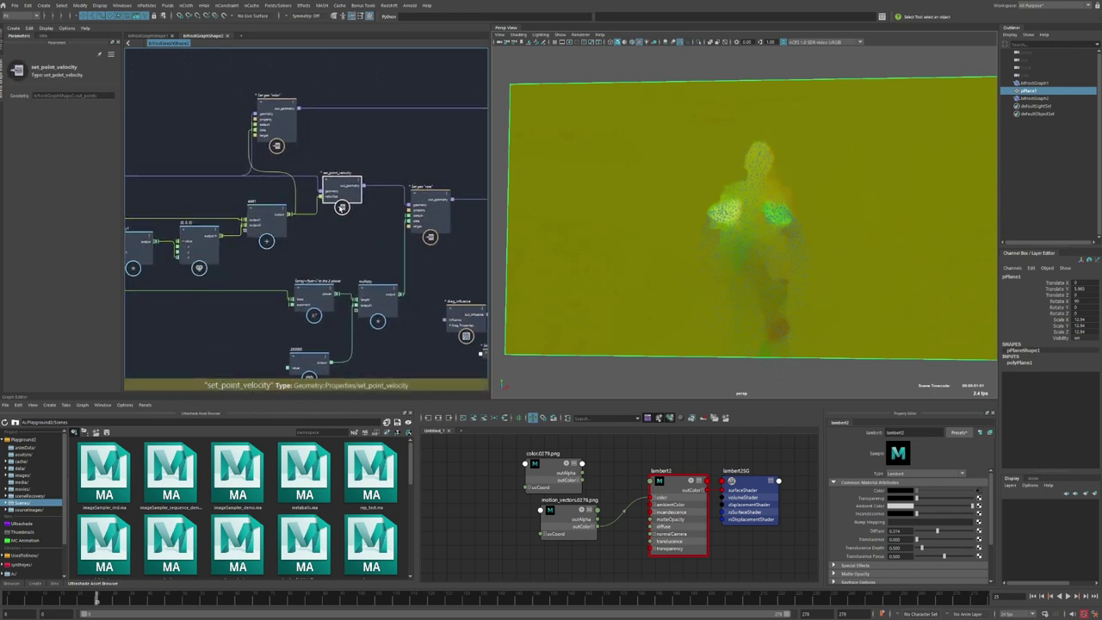
alt+middle_drag(413, 237, 322, 239)
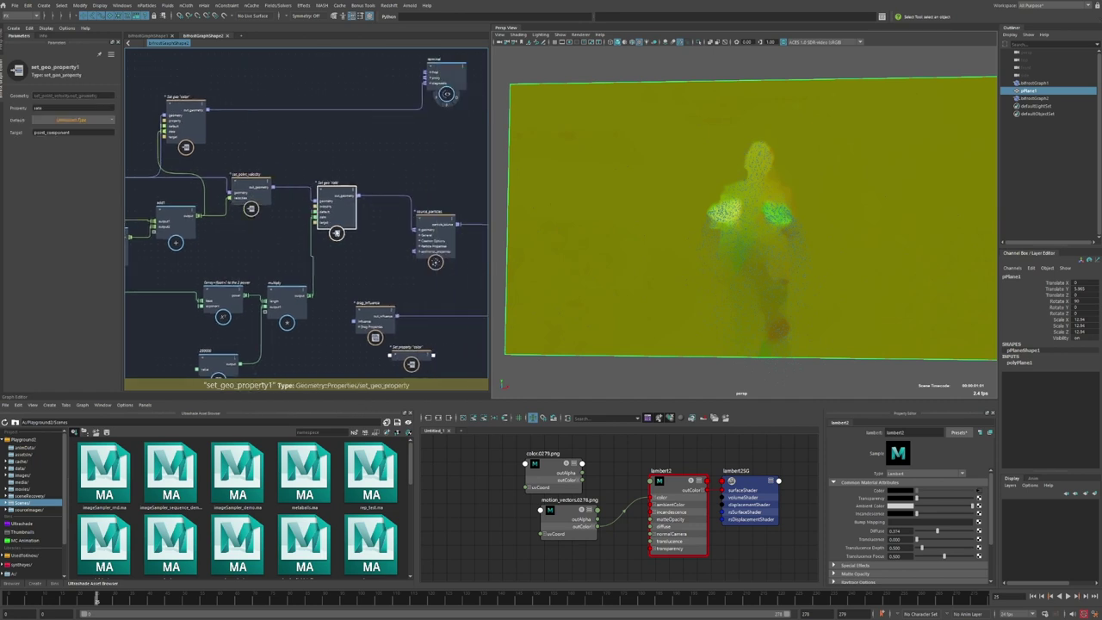
drag(336, 233, 341, 228)
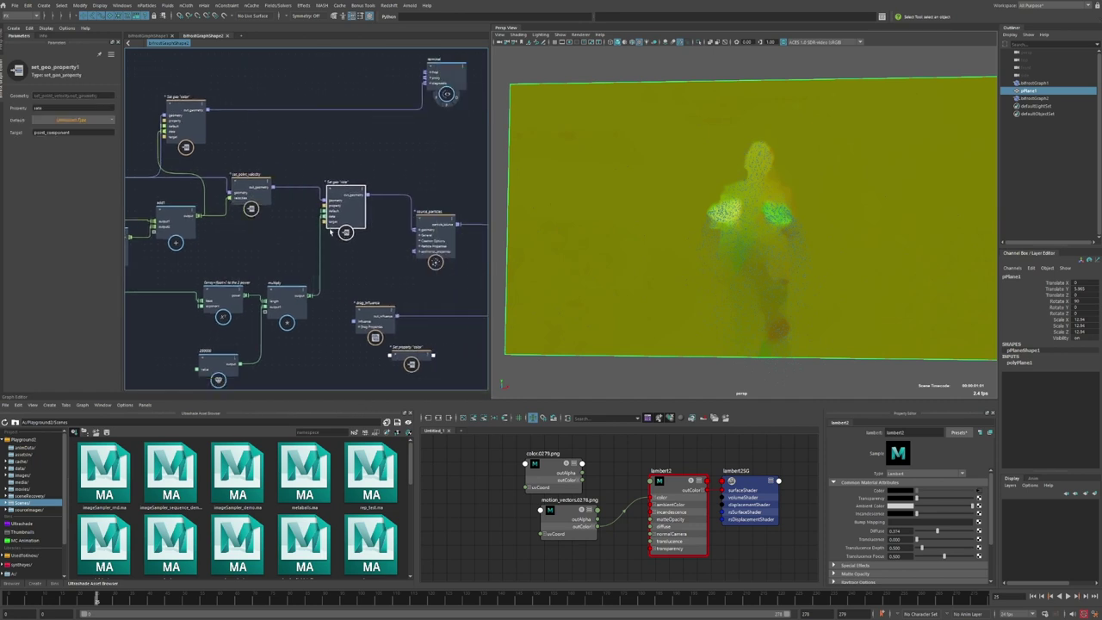
Play the particle simulation over the motion vector plane, then stop the playback.
scroll(330, 231, up, 1)
alt+drag(657, 226, 650, 222)
key(alt+v)
key(alt+v)
Examine the source_particles node's Inherit Velocity setting and the set_point_velocity node upstream of it.
alt+middle_drag(360, 268, 273, 251)
drag(363, 250, 369, 244)
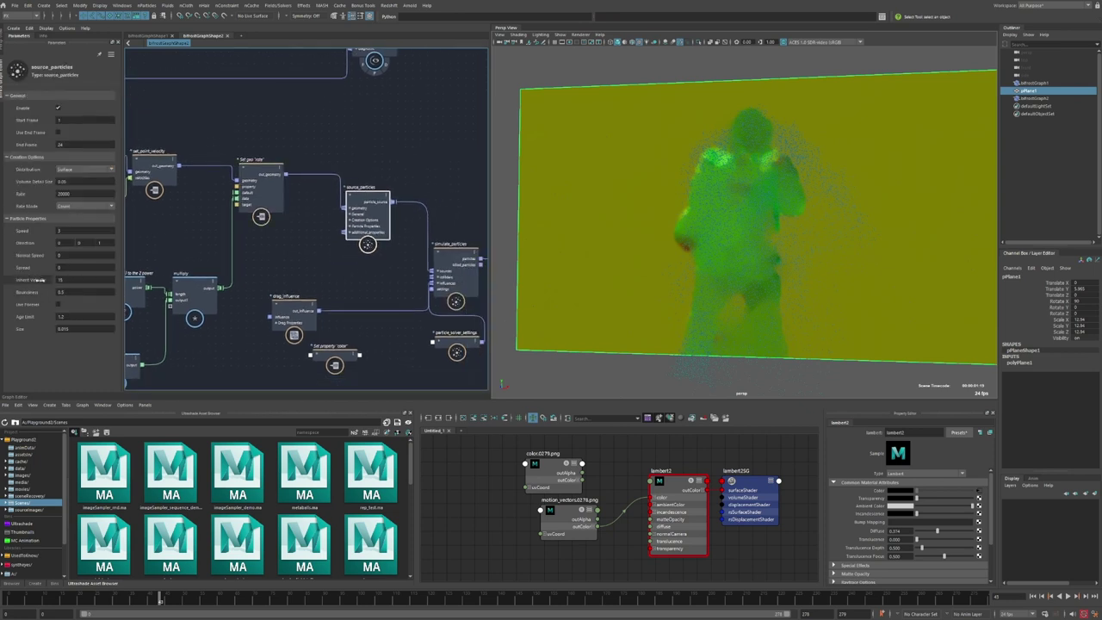
alt+middle_drag(218, 237, 271, 238)
drag(205, 196, 216, 197)
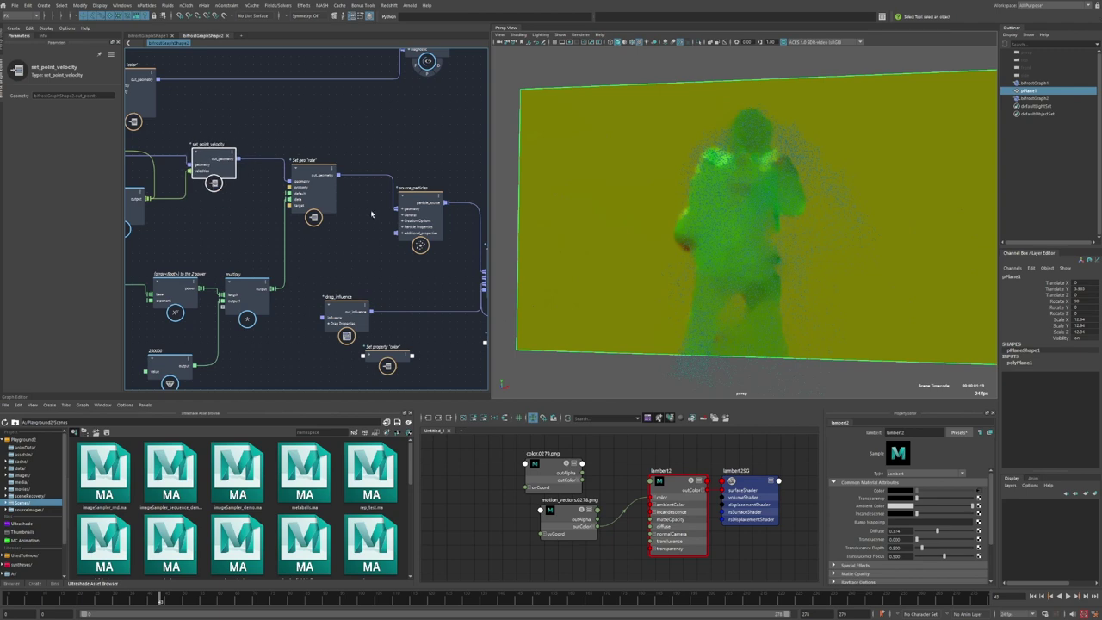
Rewind and replay the particle simulation, viewing the plane from several angles and reviewing the simulate_particles, super_cache and output nodes.
alt+middle_drag(372, 215, 322, 218)
key(alt+shift+v)
alt+drag(649, 214, 663, 221)
key(alt+v)
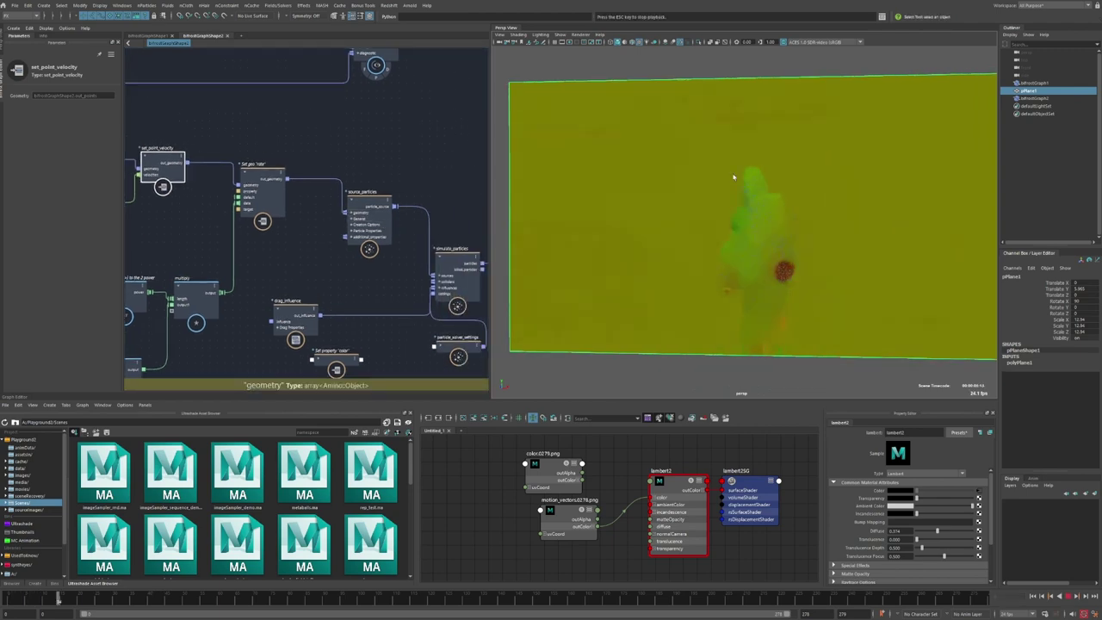
alt+drag(758, 187, 792, 183)
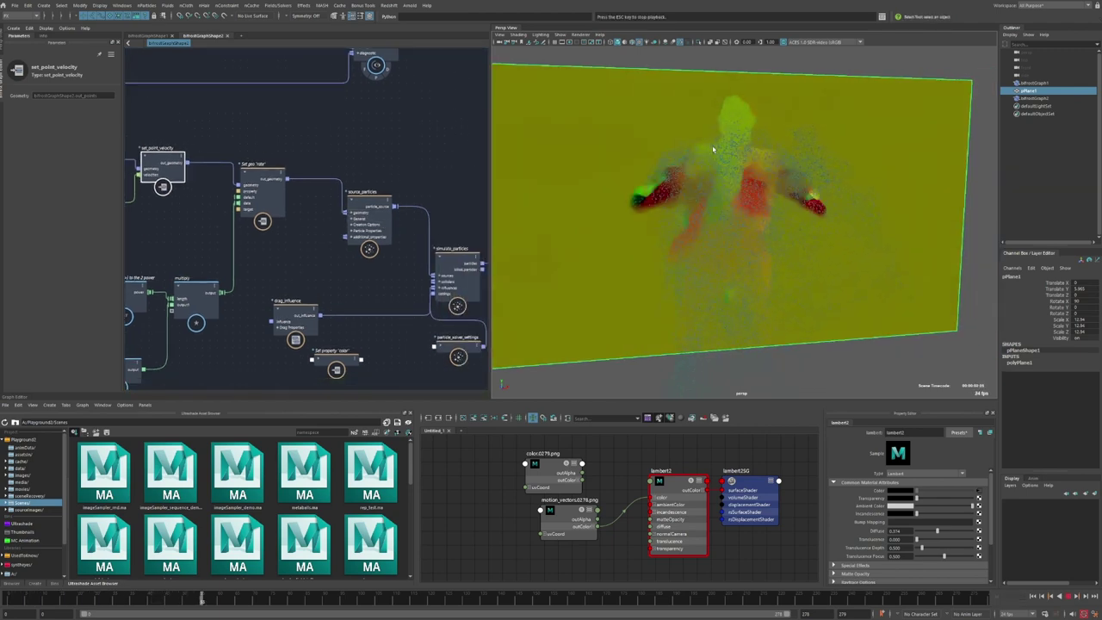
middle_drag(400, 288, 260, 257)
alt+drag(644, 249, 598, 251)
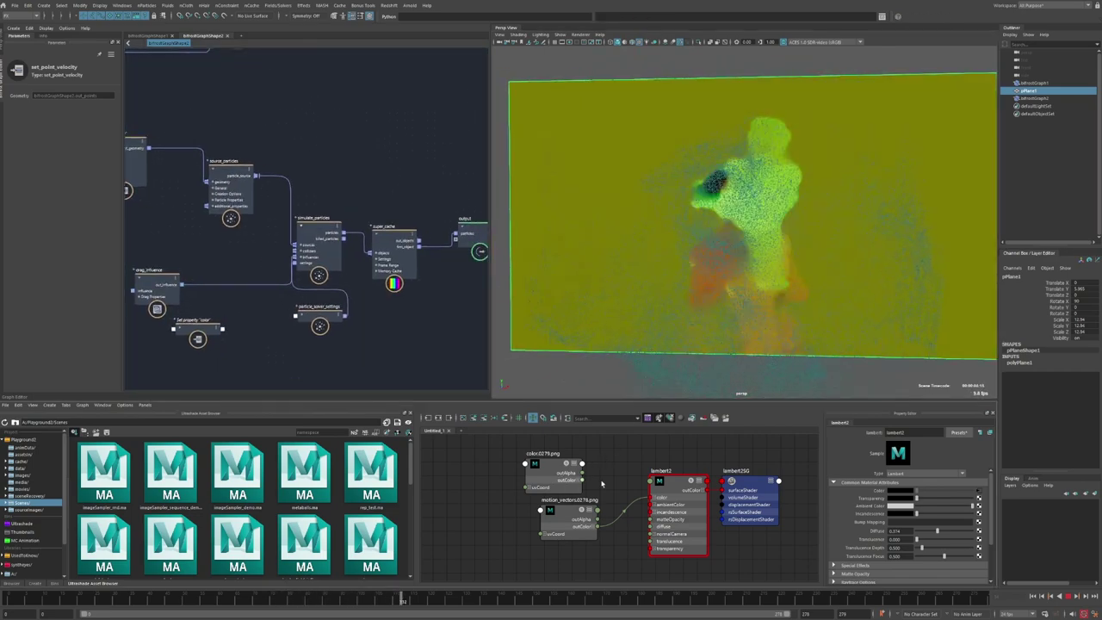
Connect the color file texture's outColor to lambert2's color input and view the footage with particles in the enlarged viewport.
drag(663, 499, 661, 501)
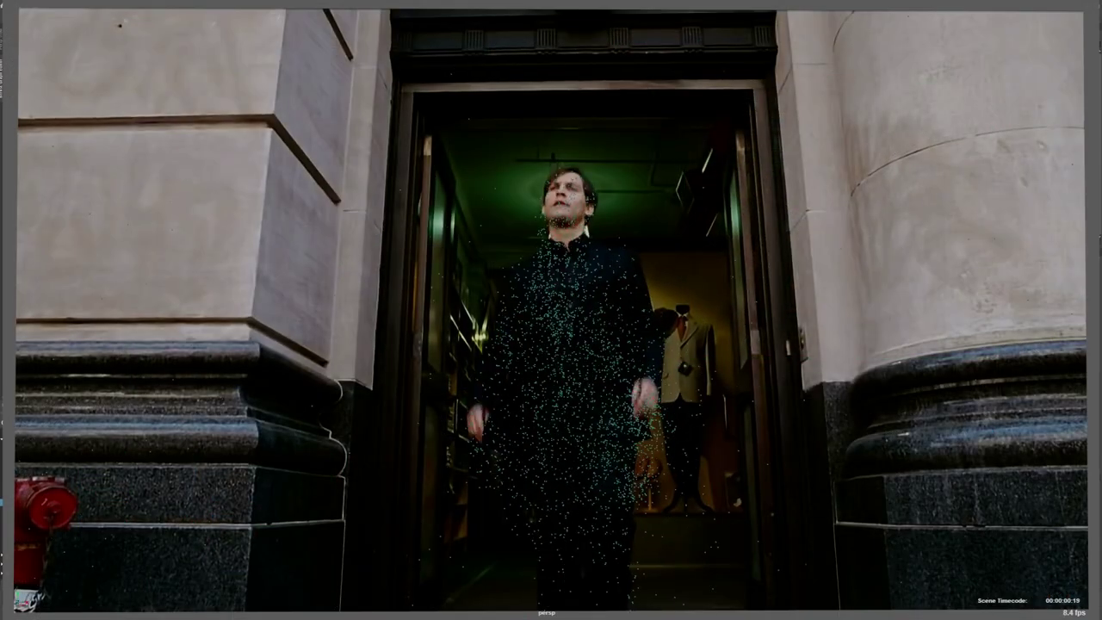